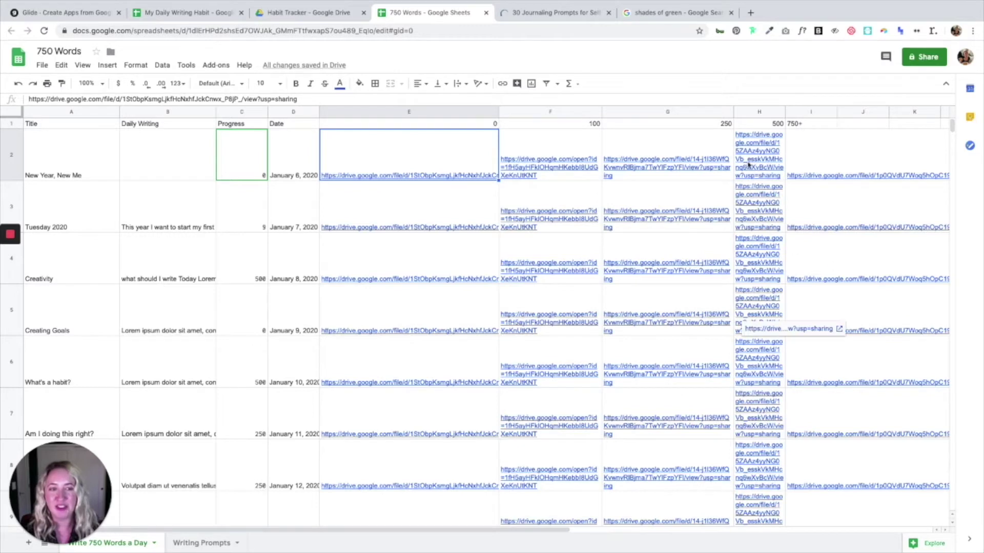
# Step: Switch to Glide and create a new app from the 750 Words spreadsheet
pyautogui.click(79, 15)
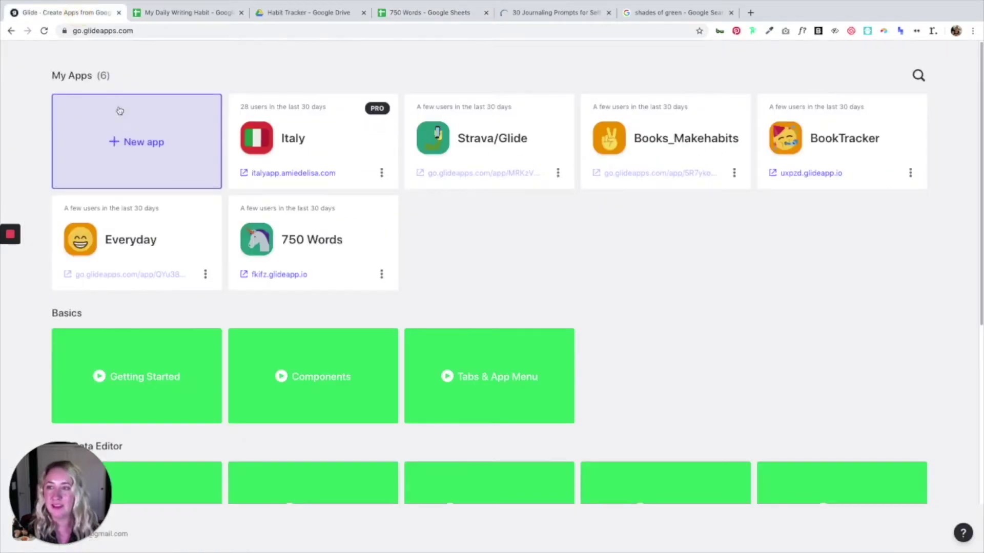
pyautogui.click(137, 149)
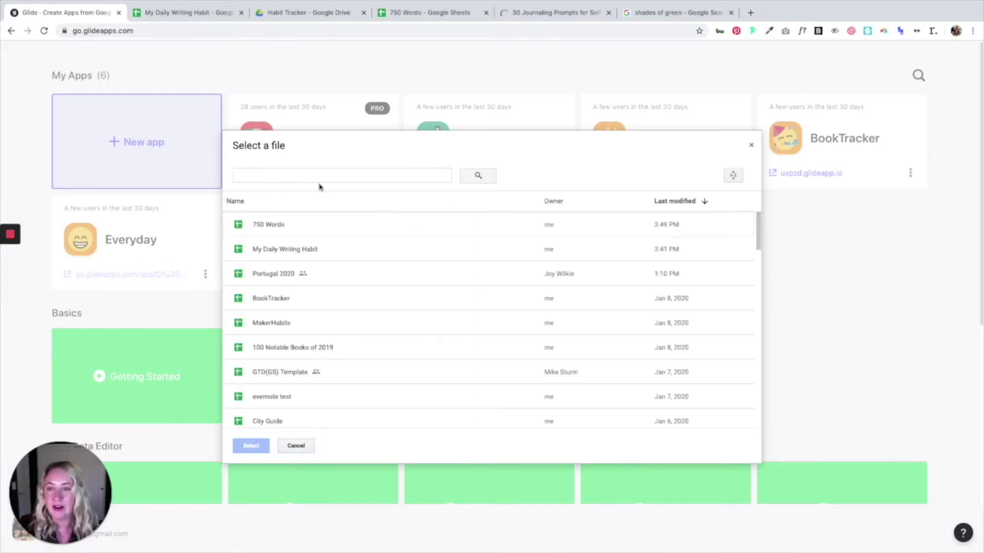
pyautogui.click(271, 225)
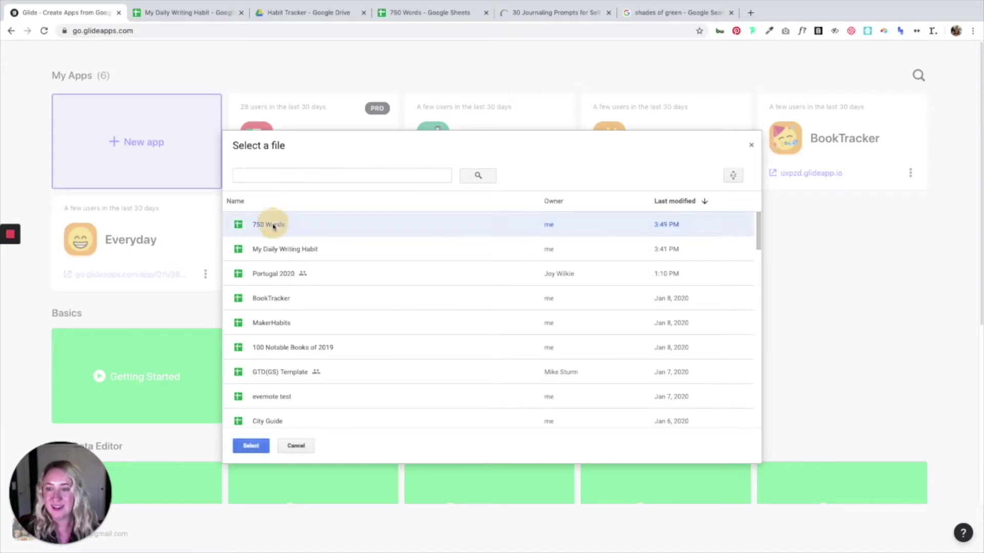
pyautogui.click(246, 447)
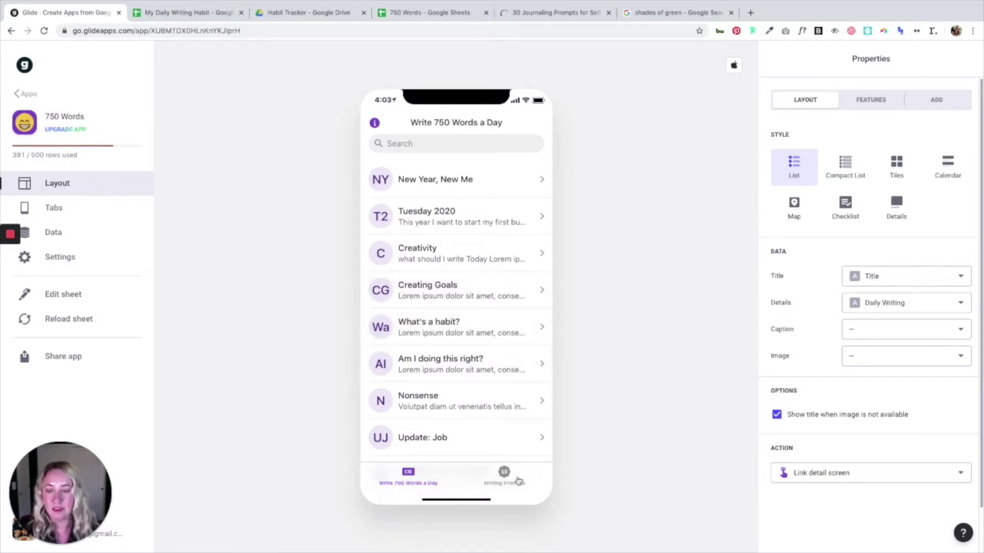
# Step: Rename the app's Write 750 Words a Day tab to Daily Journal
pyautogui.click(54, 210)
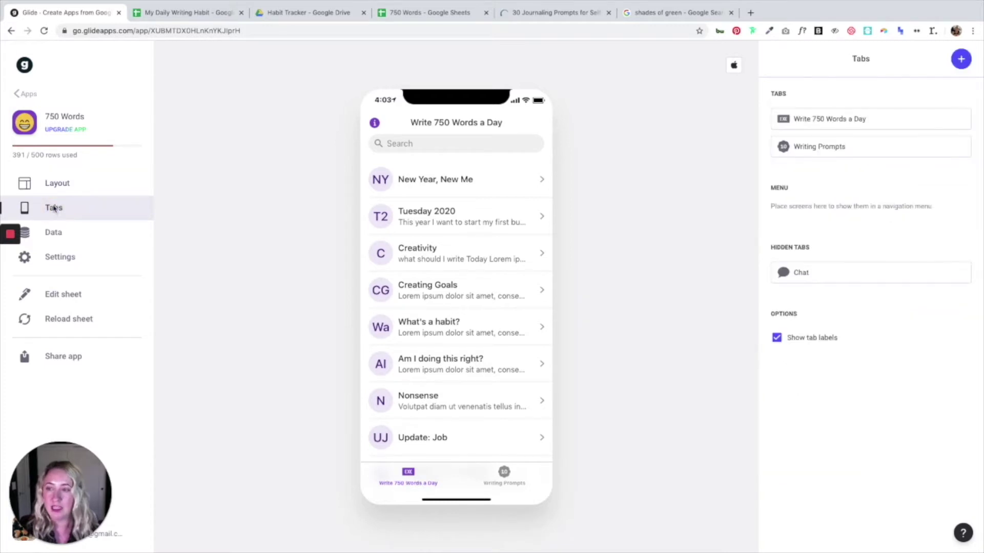
pyautogui.click(830, 118)
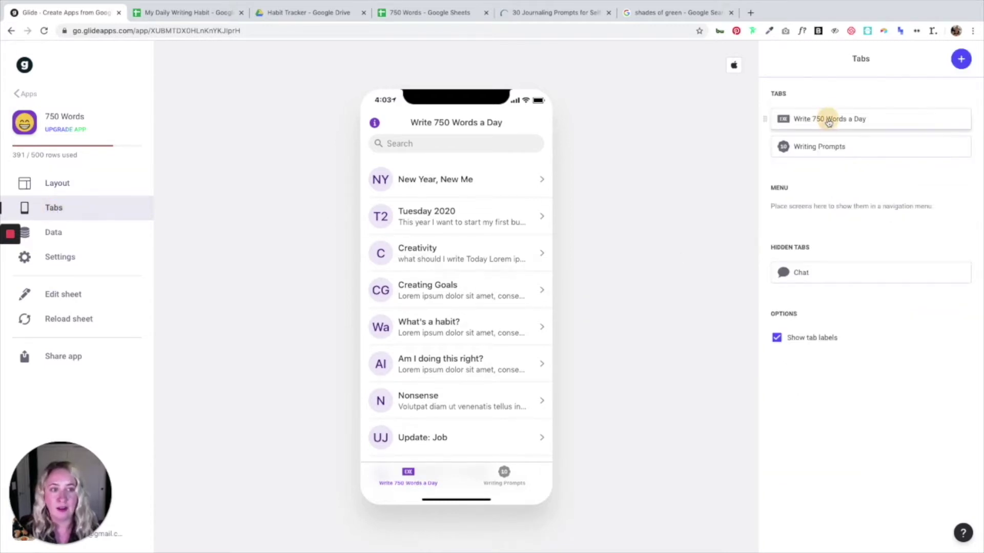
pyautogui.click(832, 110)
pyautogui.tripleClick(832, 110)
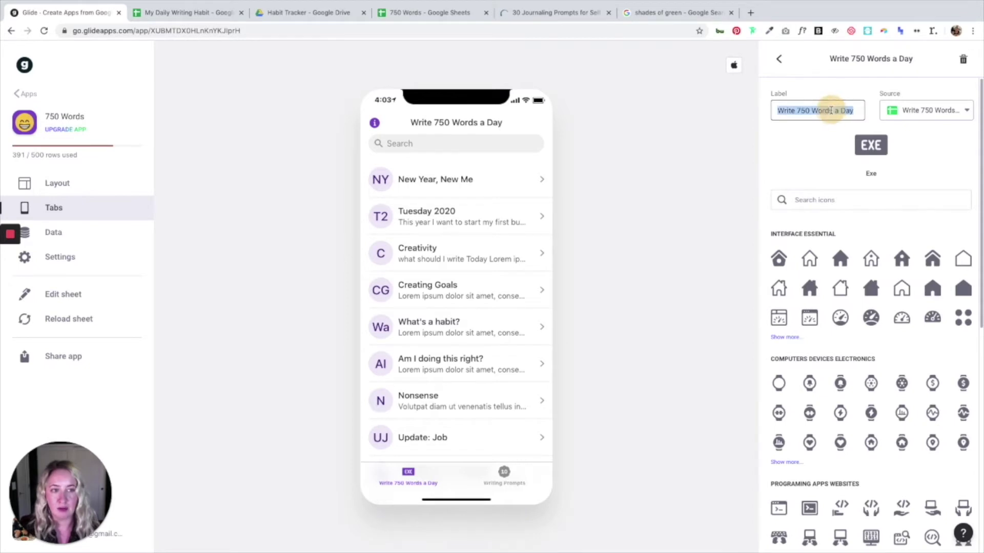
pyautogui.write('Daily Journal')
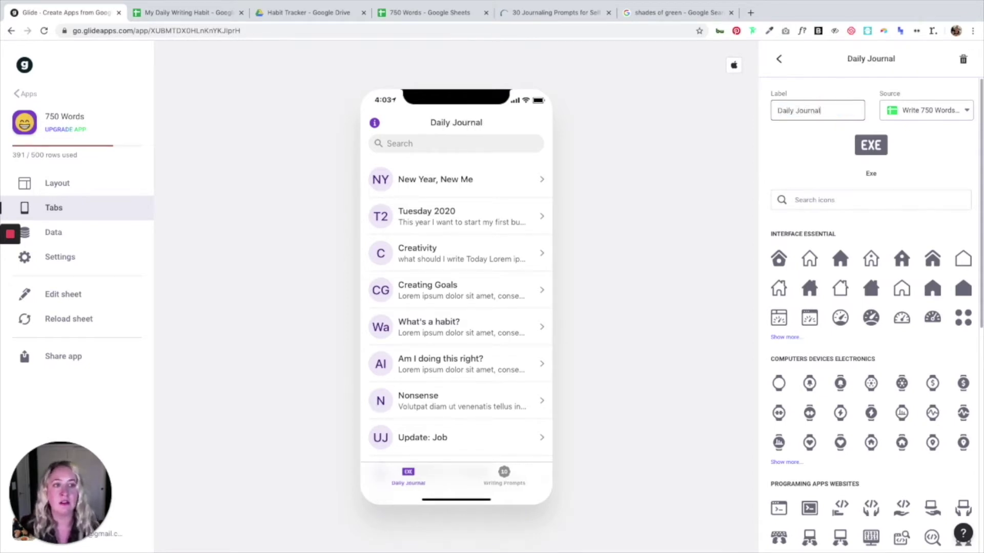
# Step: Search the icons for "writing" and give the Daily Journal tab the Pencil Write 1 icon
pyautogui.click(865, 198)
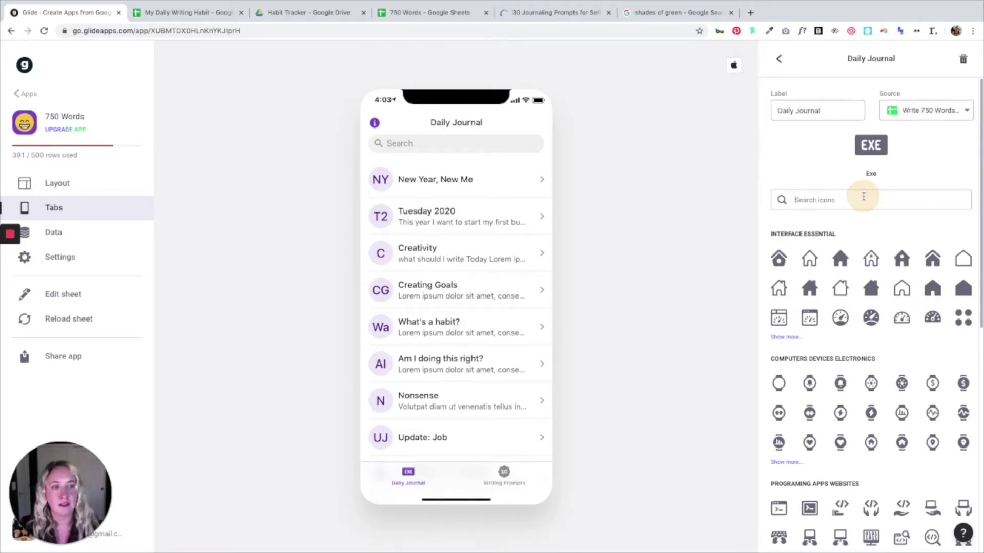
pyautogui.write('writing')
pyautogui.click(778, 258)
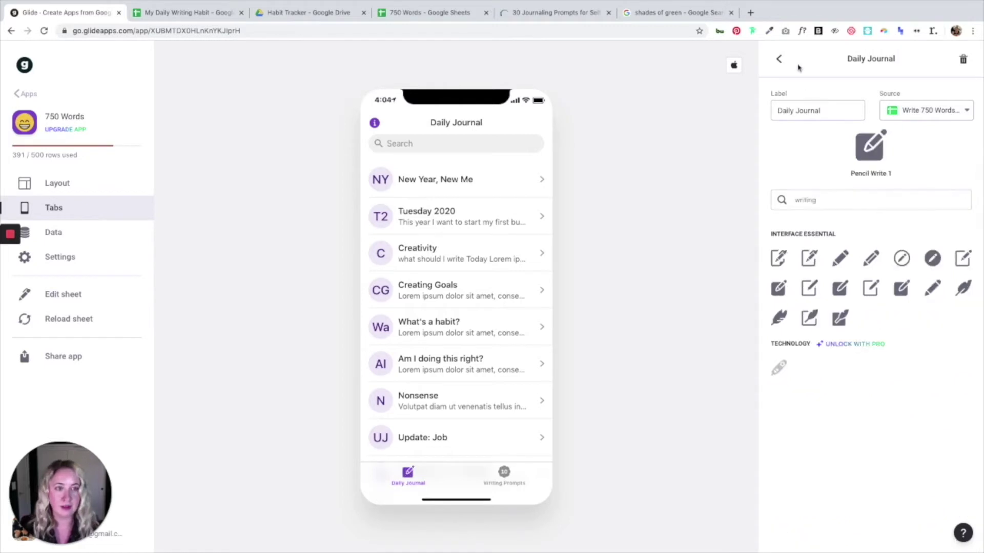
pyautogui.tripleClick(780, 60)
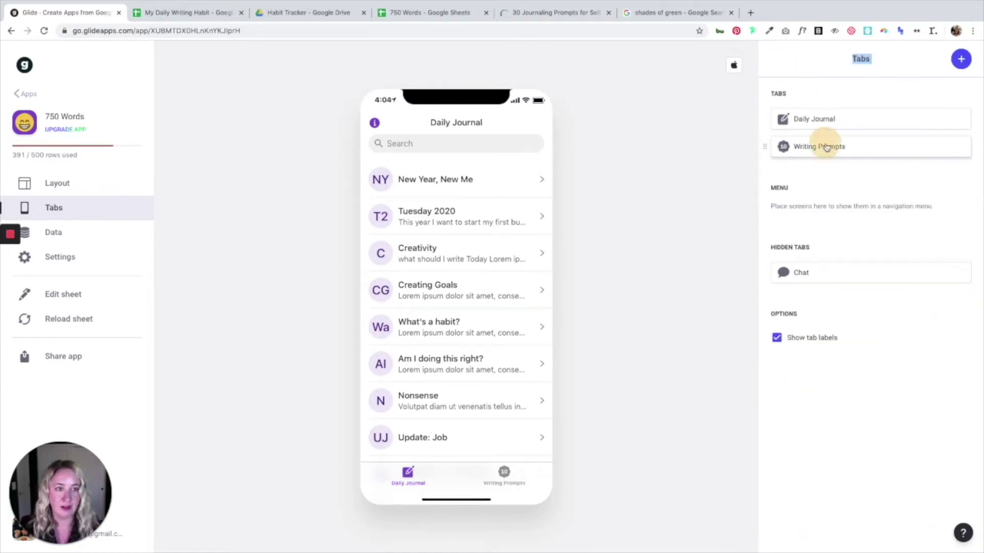
# Step: Rename the Writing Prompts tab to Progress and set its source to the Write 750 Words a Day sheet
pyautogui.click(820, 145)
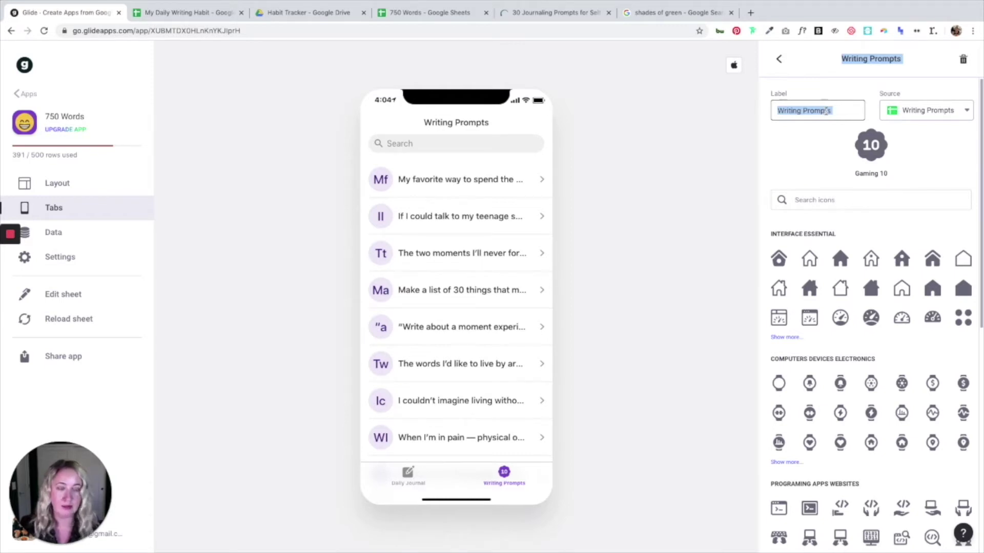
pyautogui.click(848, 109)
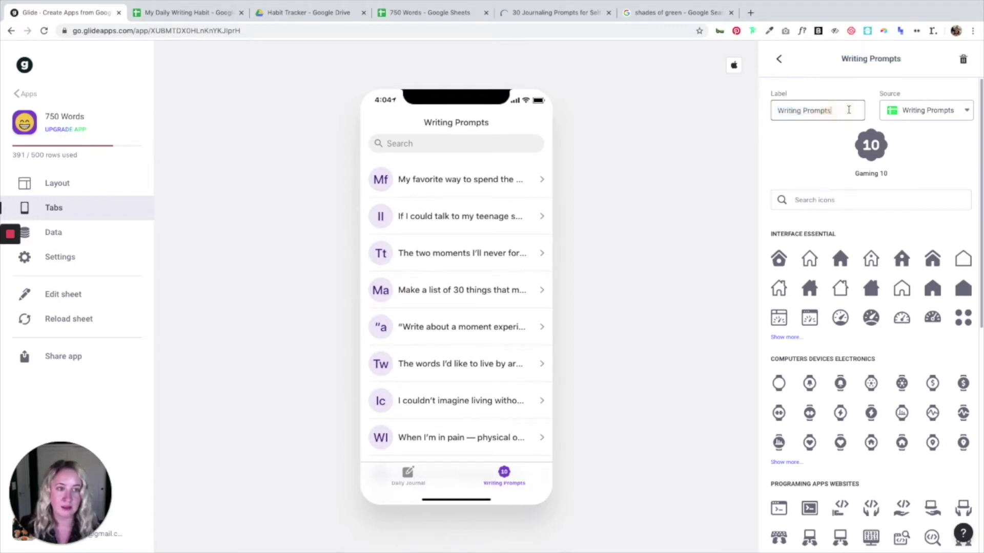
pyautogui.doubleClick(848, 109)
pyautogui.tripleClick(849, 110)
pyautogui.write('Progress')
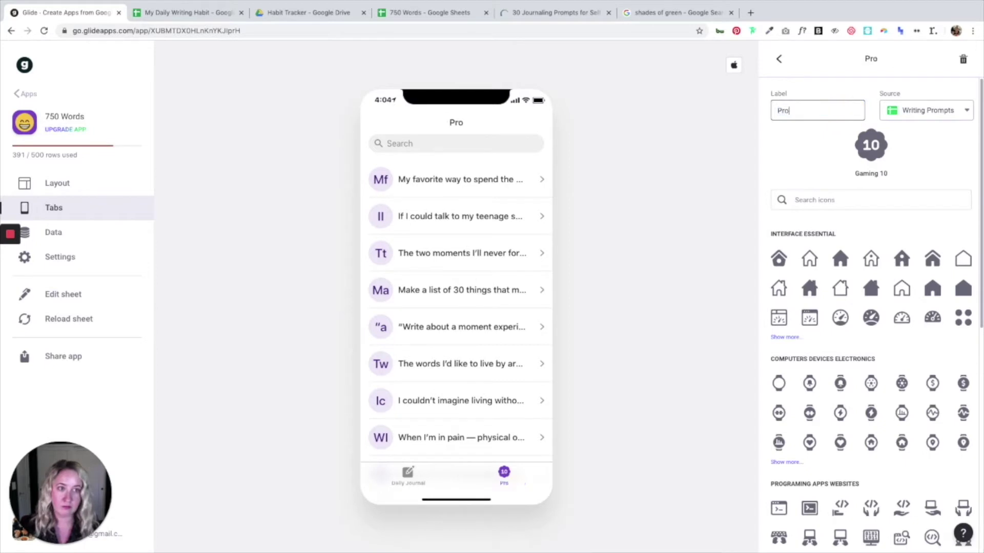
pyautogui.click(918, 114)
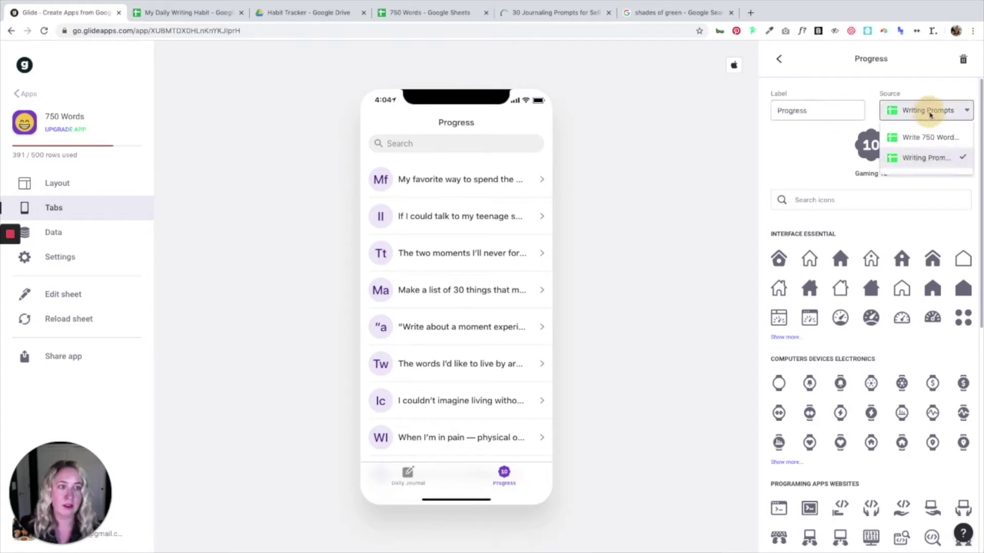
pyautogui.click(916, 142)
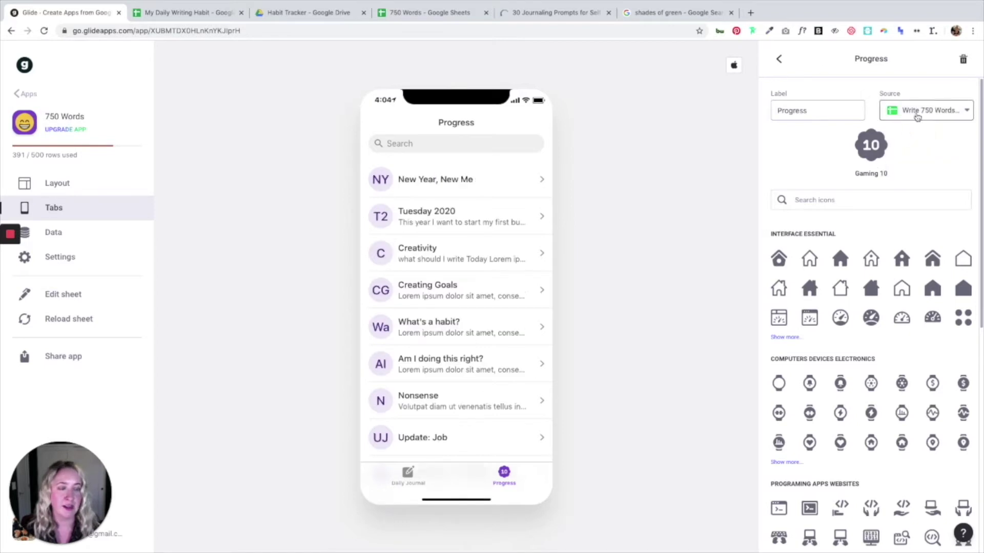
# Step: Search the icons for "progress" and give the Progress tab the dotted loading-circle icon
pyautogui.click(889, 197)
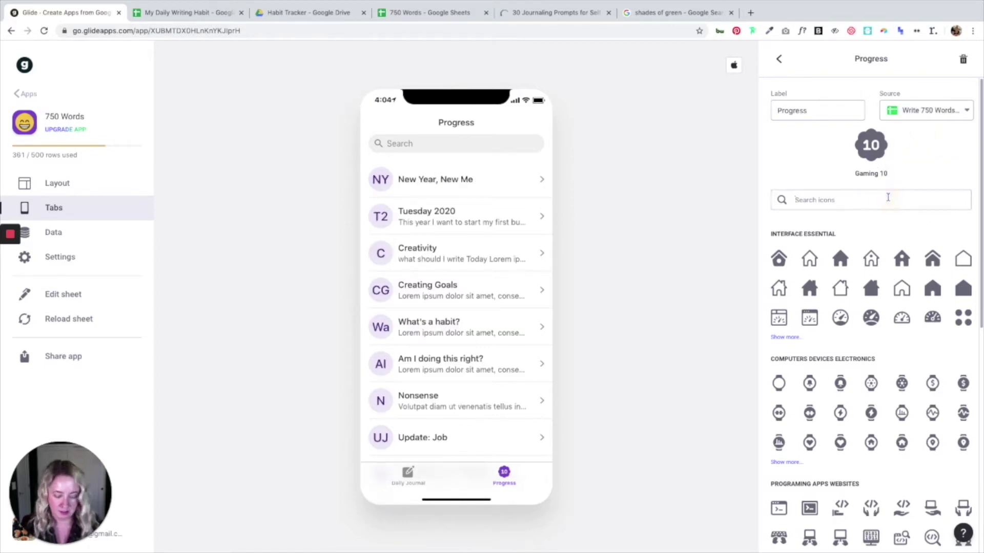
pyautogui.write('progress')
pyautogui.click(778, 58)
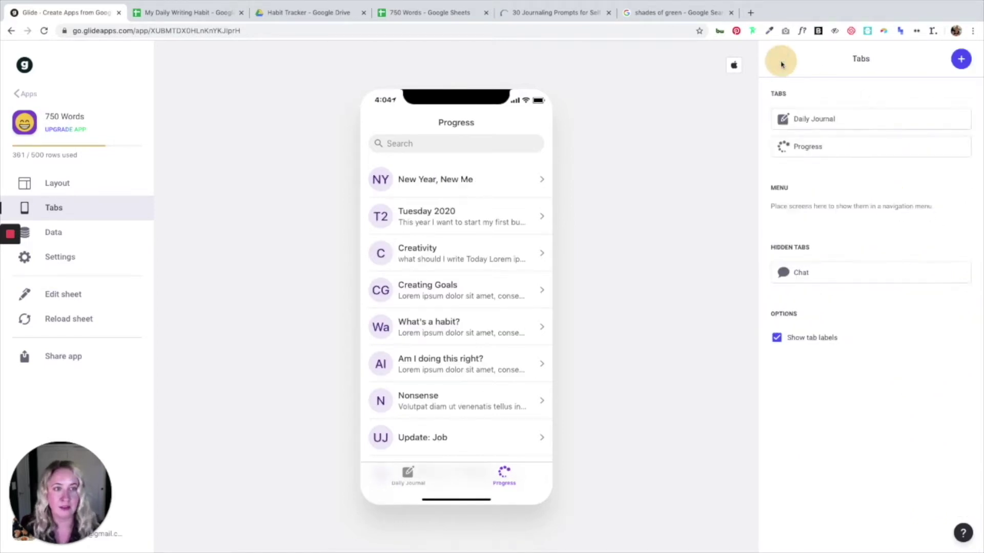
# Step: Add a new tab labelled Prompts with the Writing Prompts sheet as its source
pyautogui.click(959, 59)
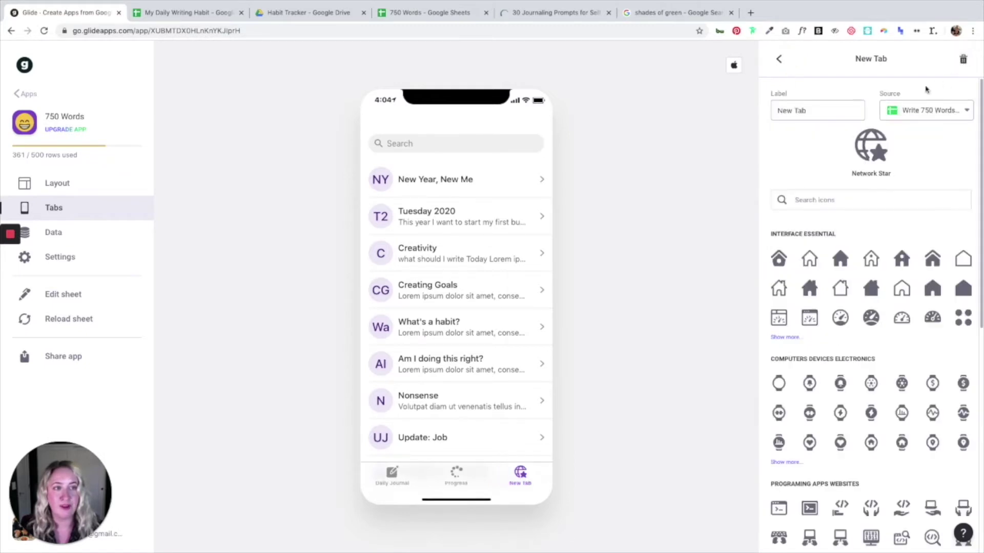
pyautogui.doubleClick(832, 109)
pyautogui.tripleClick(832, 109)
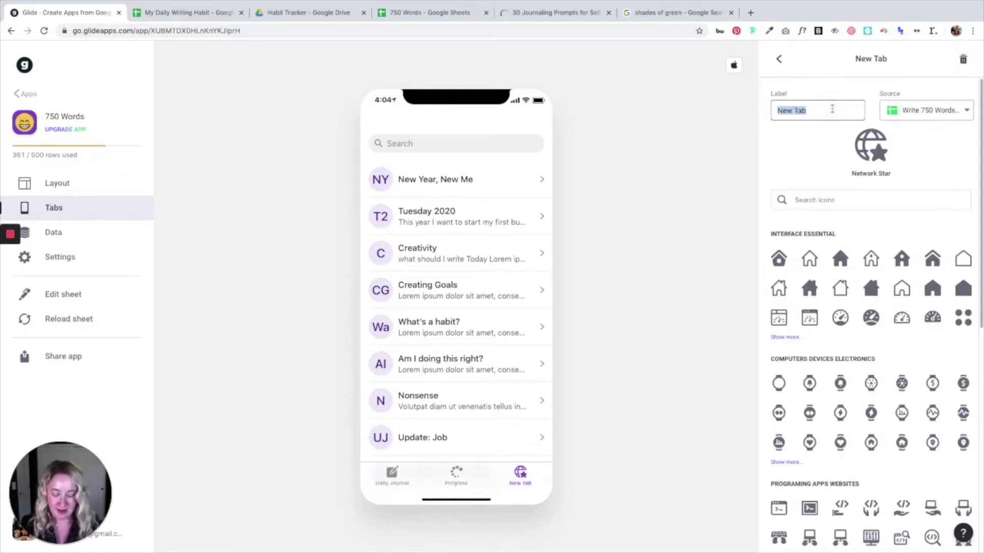
pyautogui.write('Prompts')
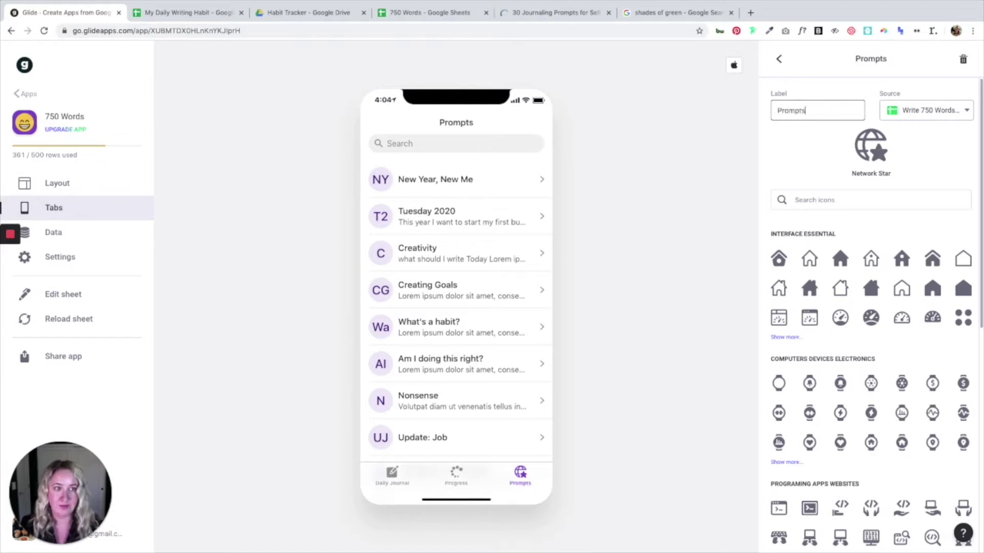
pyautogui.click(928, 105)
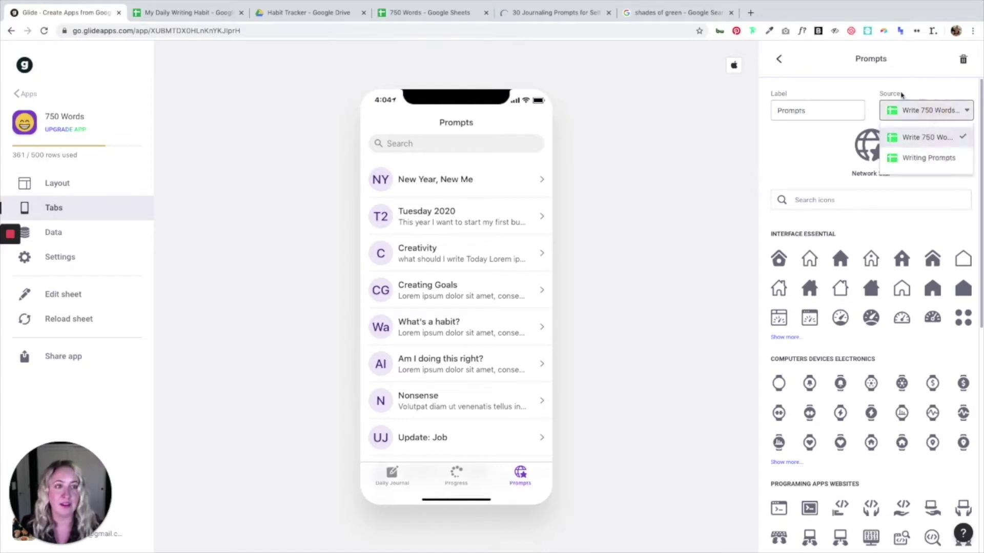
pyautogui.click(915, 158)
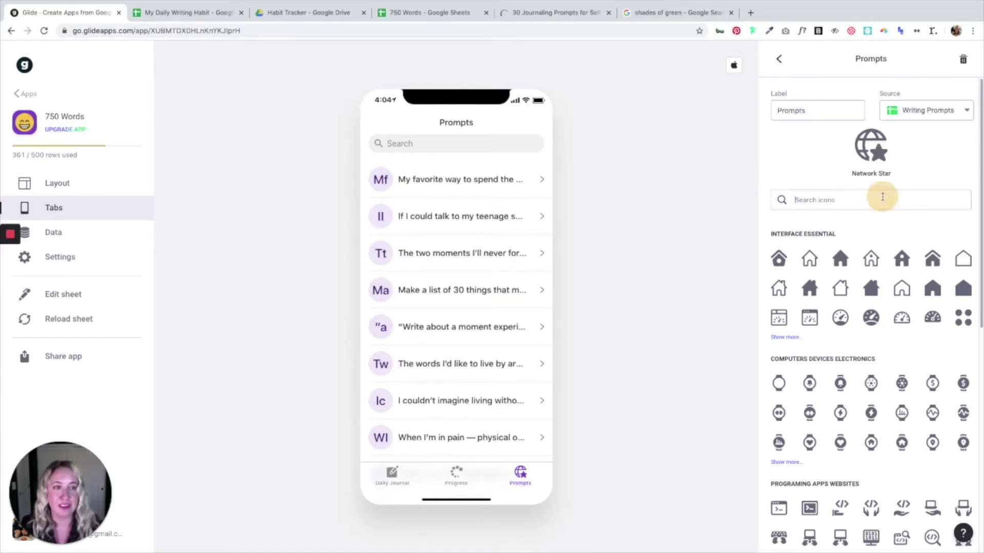
# Step: Search the icons for "Help" and give the Prompts tab the Help Question Network icon
pyautogui.write('Help')
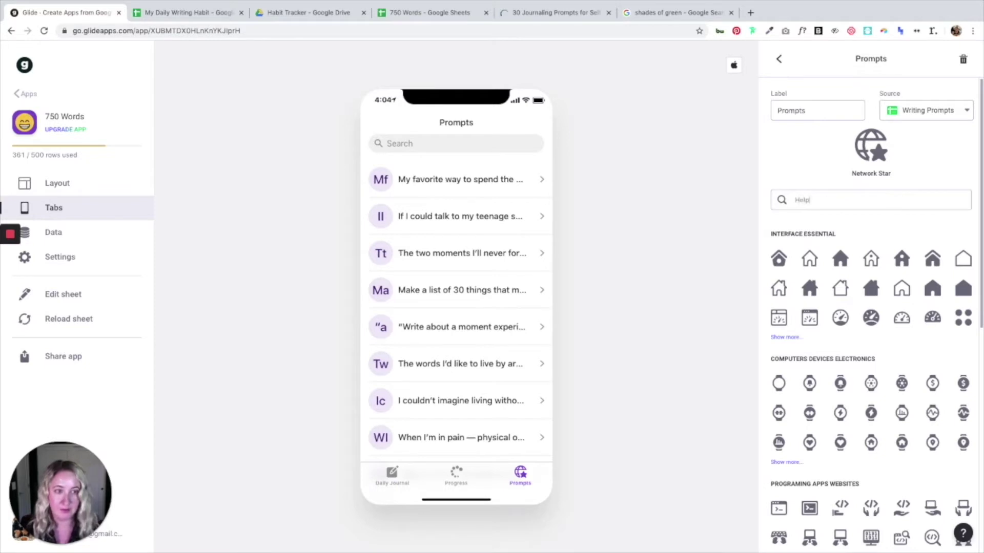
pyautogui.click(780, 289)
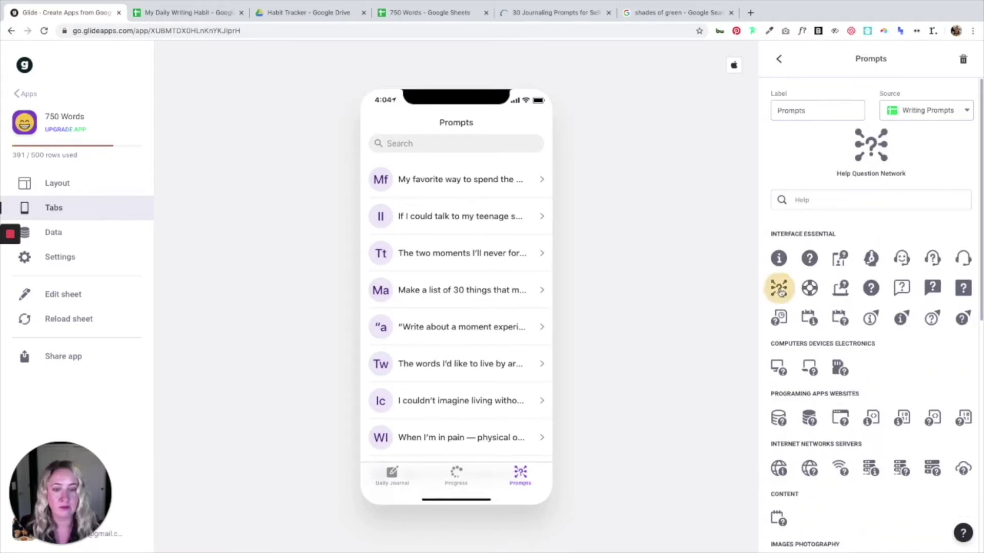
pyautogui.click(778, 58)
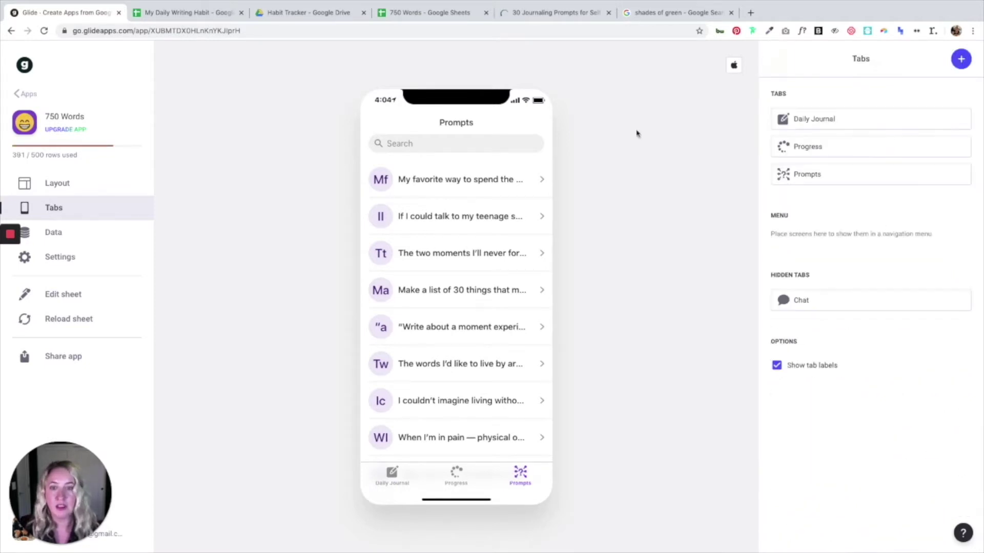
# Step: In the Daily Journal list layout, show Date as the item title and Title as the details
pyautogui.click(61, 188)
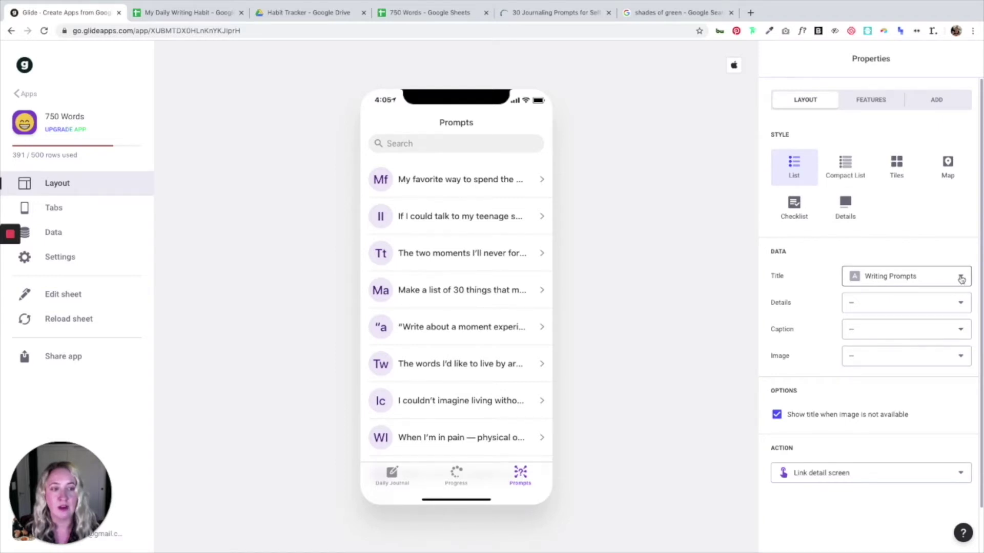
pyautogui.click(393, 479)
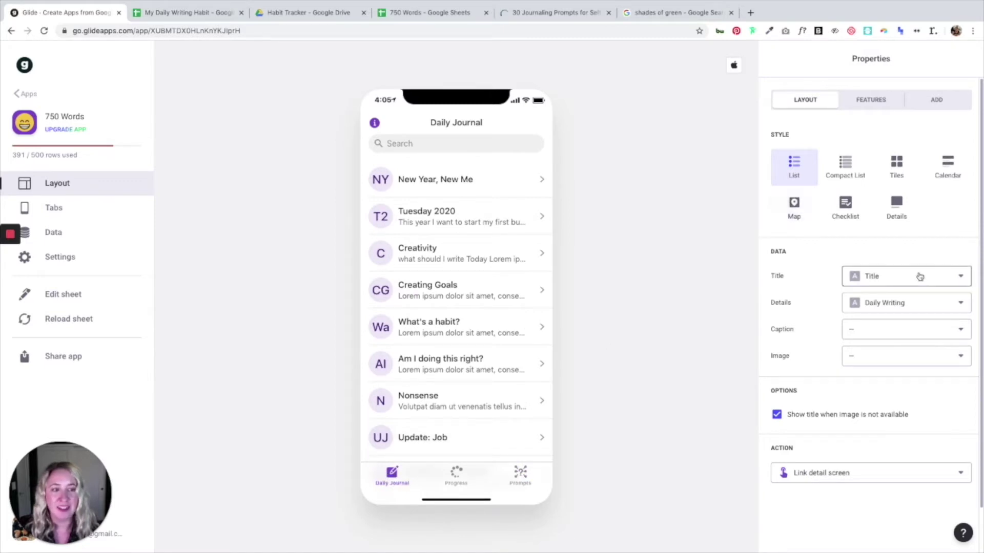
pyautogui.click(935, 280)
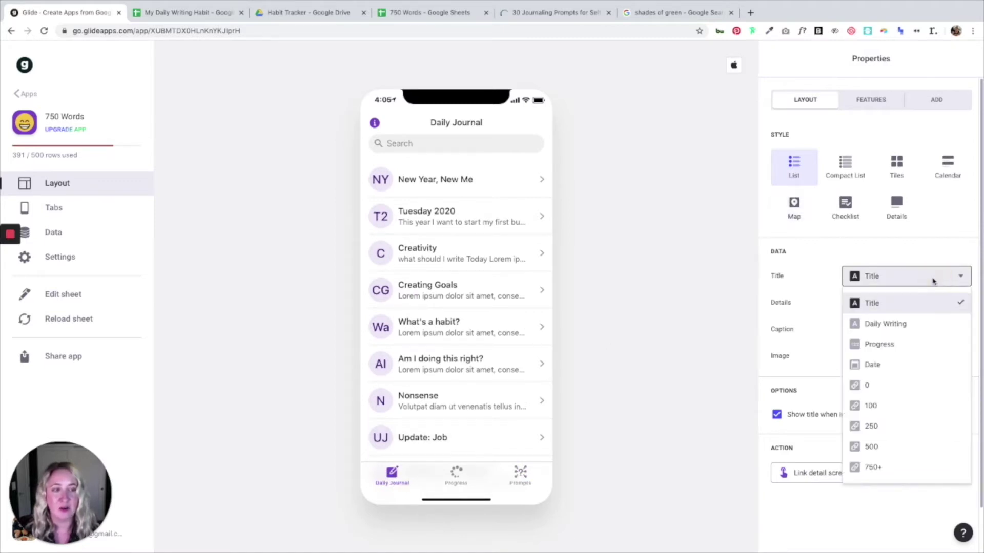
pyautogui.click(917, 365)
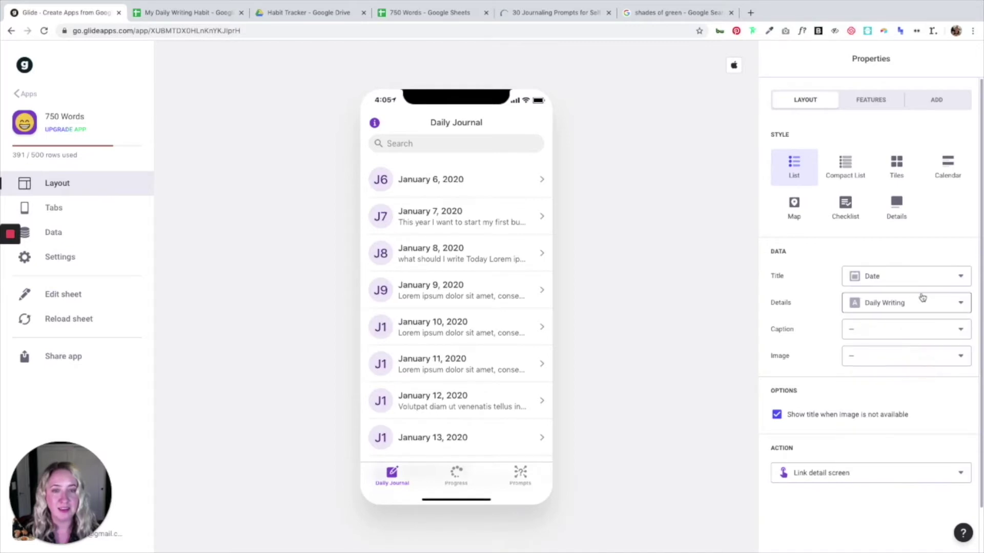
pyautogui.click(956, 306)
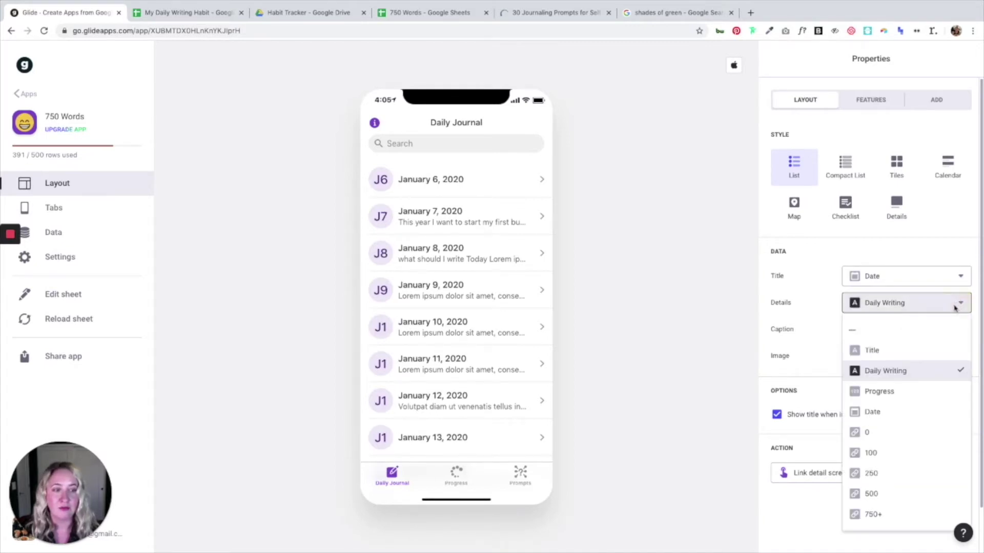
pyautogui.click(939, 350)
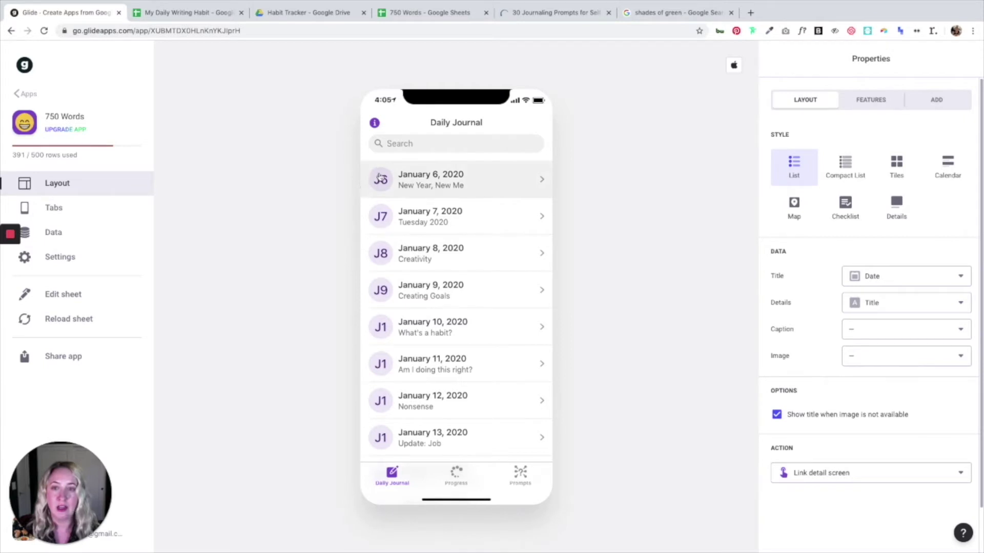
pyautogui.scroll(-1, 380, 177)
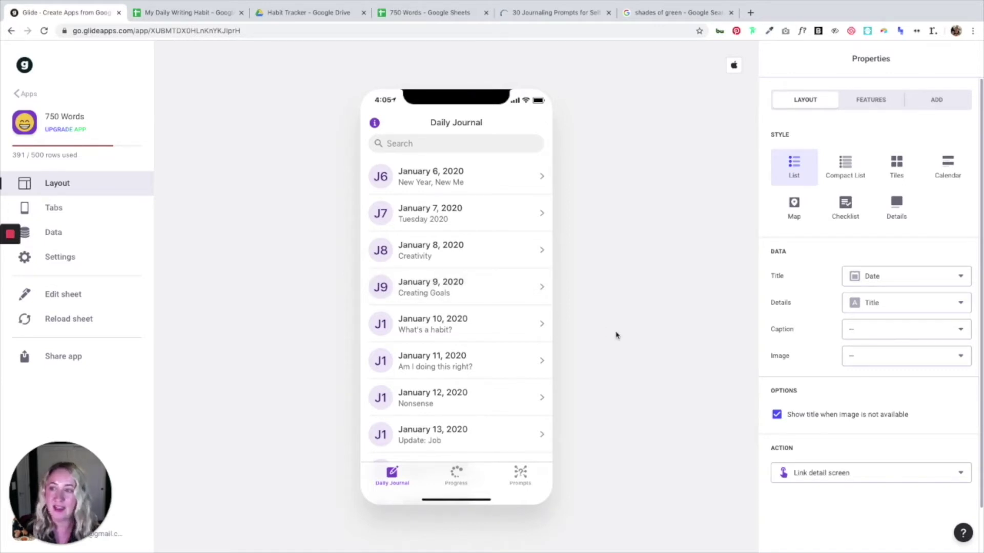
# Step: Add a column labelled Habit Tracker to the 750 Words data and set its column type to If → Then → Else
pyautogui.click(54, 233)
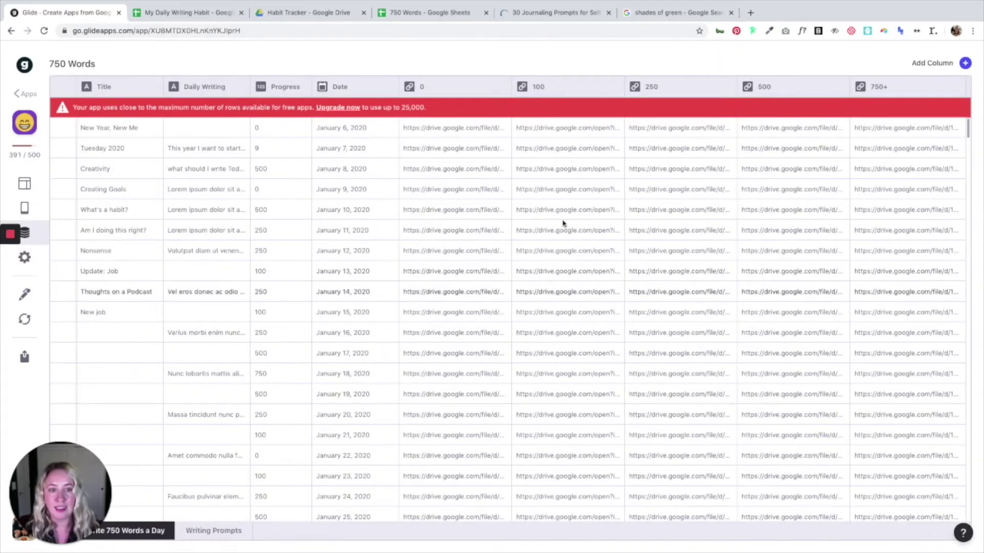
pyautogui.click(965, 62)
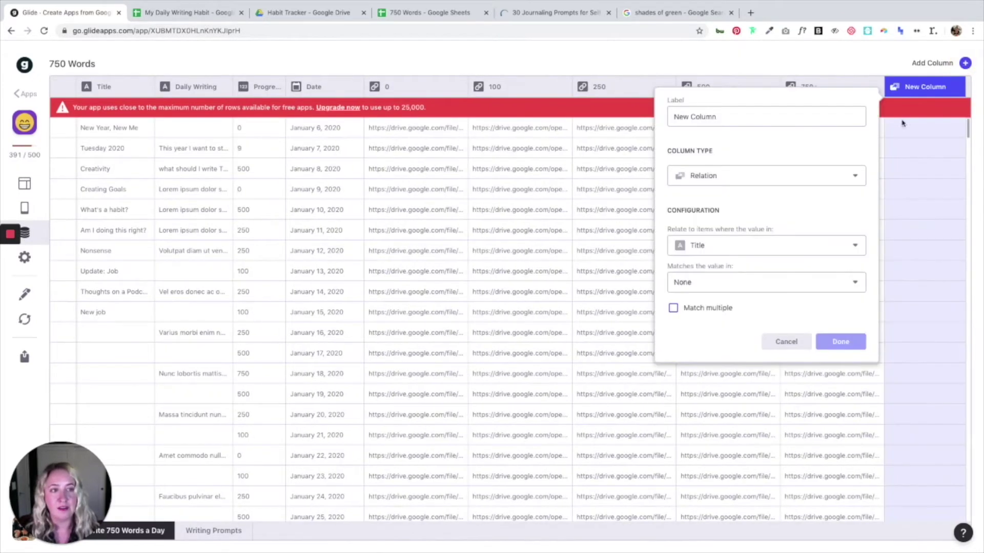
pyautogui.tripleClick(806, 112)
pyautogui.write('Habit')
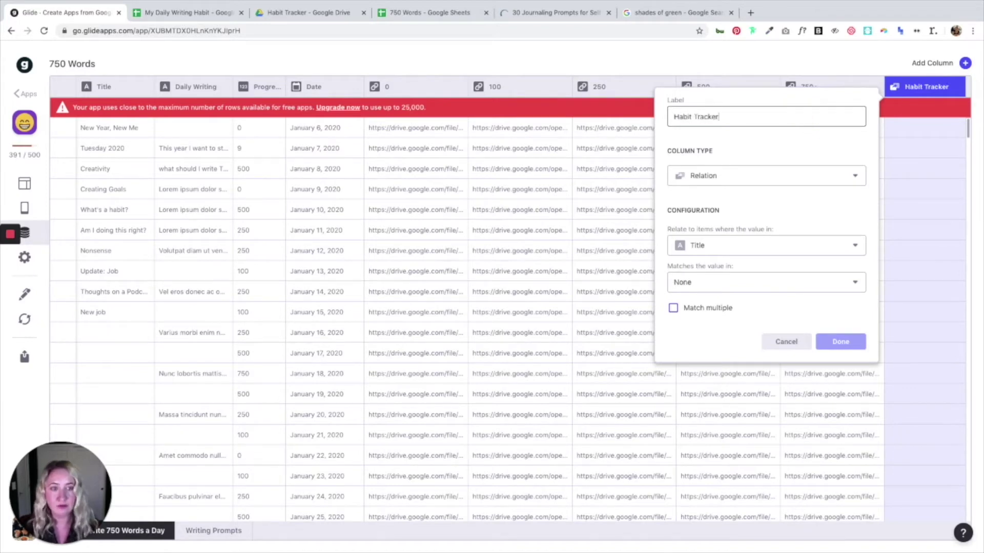
pyautogui.write(' Tracker')
pyautogui.click(843, 179)
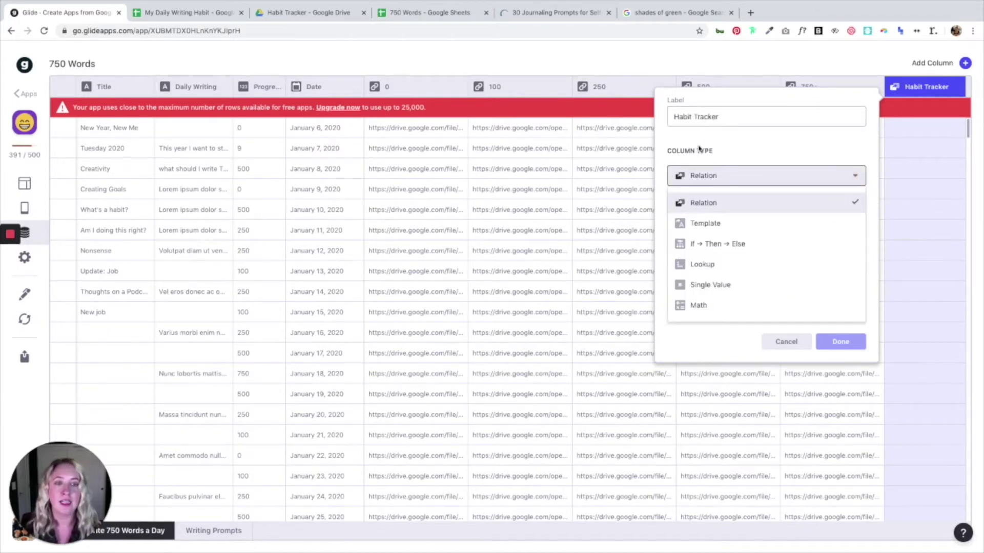
pyautogui.click(738, 244)
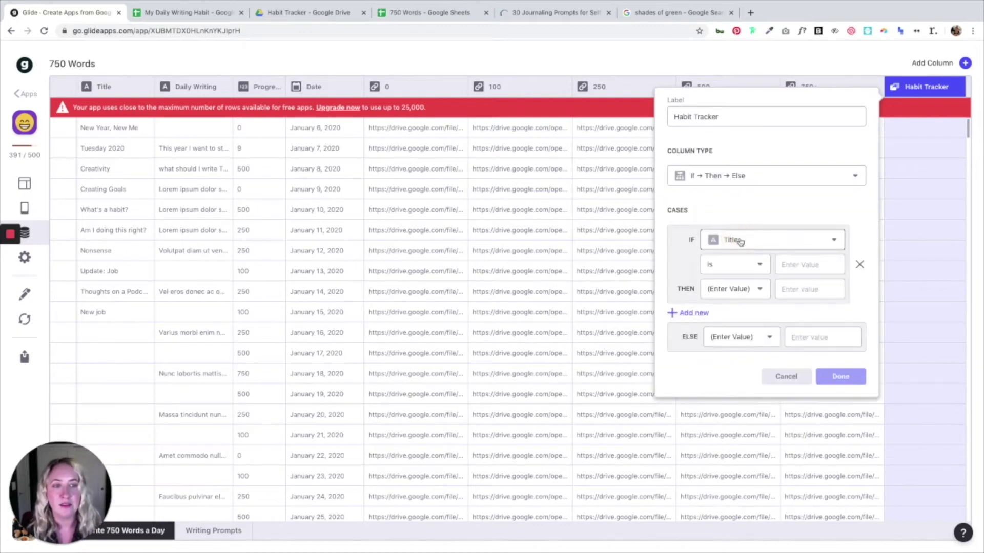
# Step: Define the first Habit Tracker case: if Progress is greater or equal to 750, return the 750+ column
pyautogui.click(834, 241)
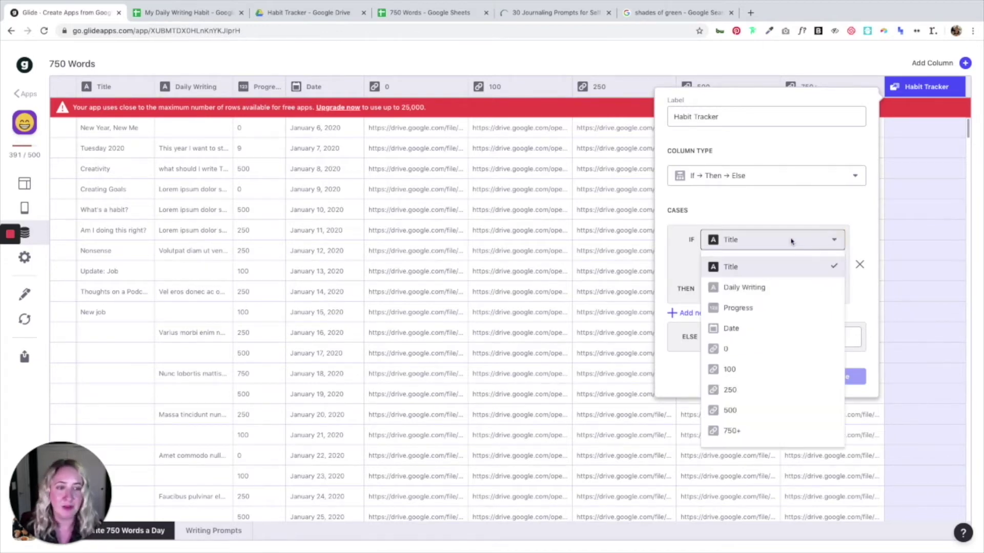
pyautogui.click(752, 312)
pyautogui.click(739, 266)
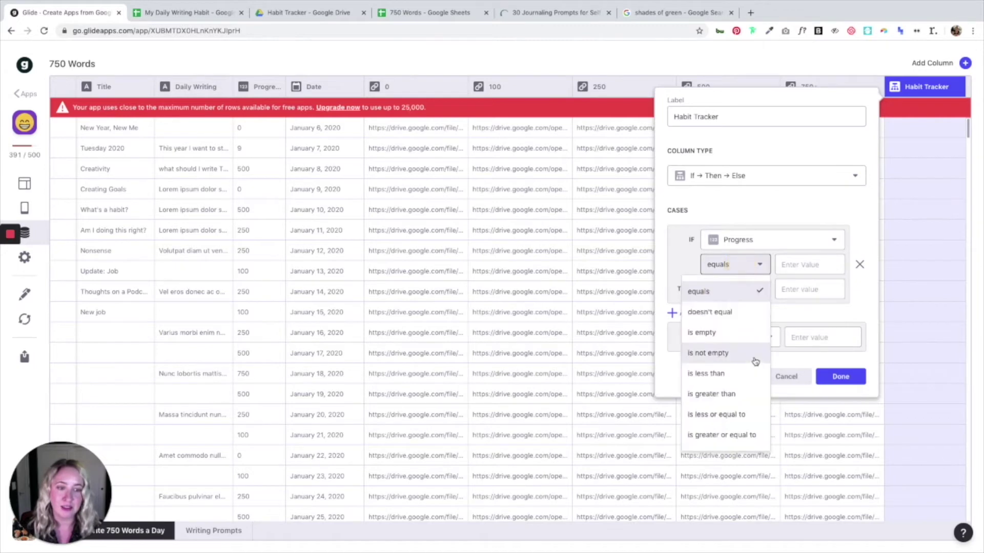
pyautogui.click(750, 433)
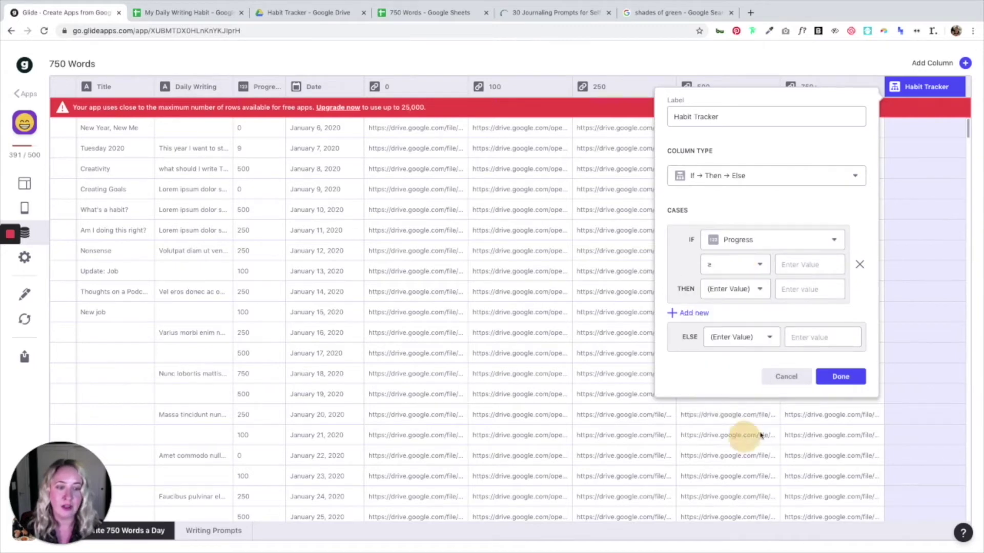
pyautogui.click(793, 265)
pyautogui.write('750')
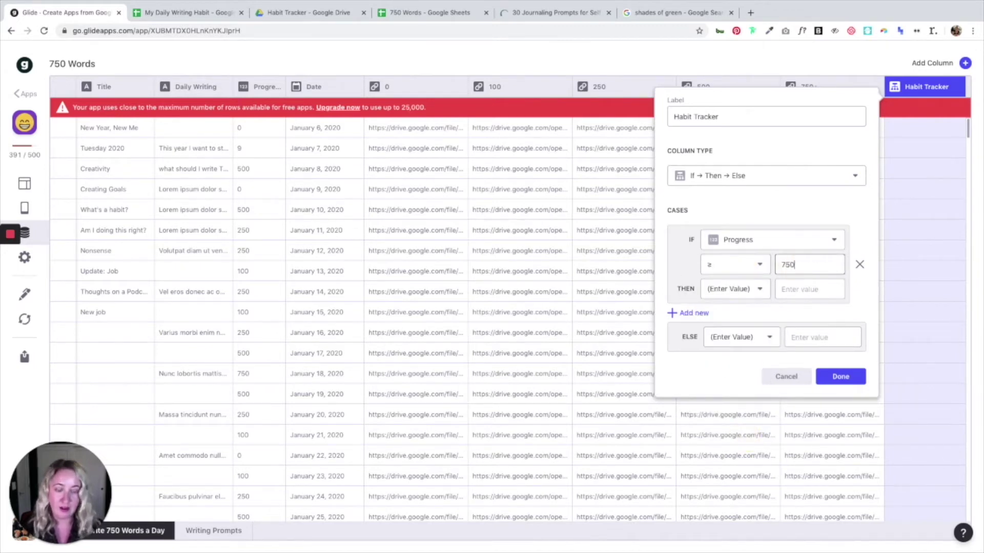
pyautogui.click(745, 290)
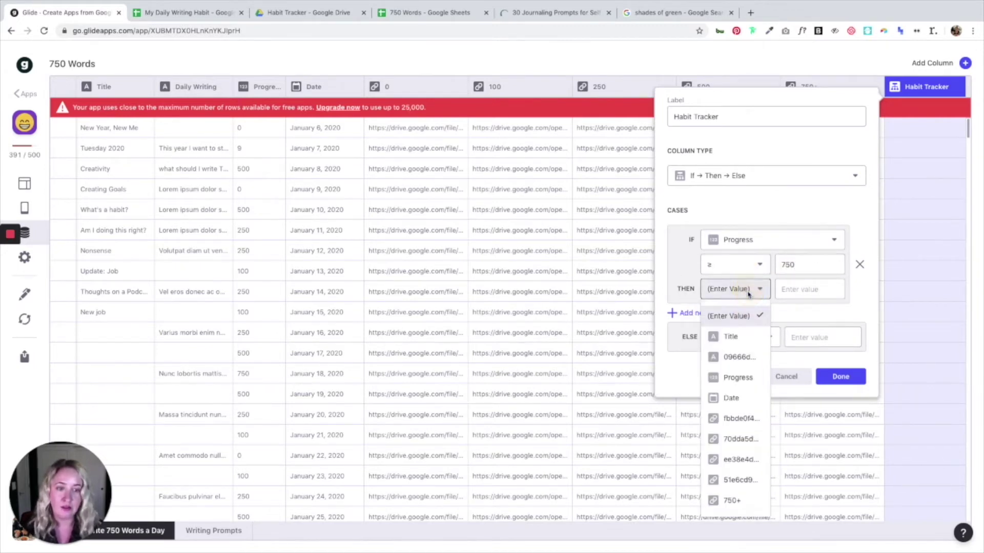
pyautogui.click(738, 502)
# Step: Add a second case: if Progress is greater or equal to 500, return the 500 column (51e6cd9…)
pyautogui.click(703, 313)
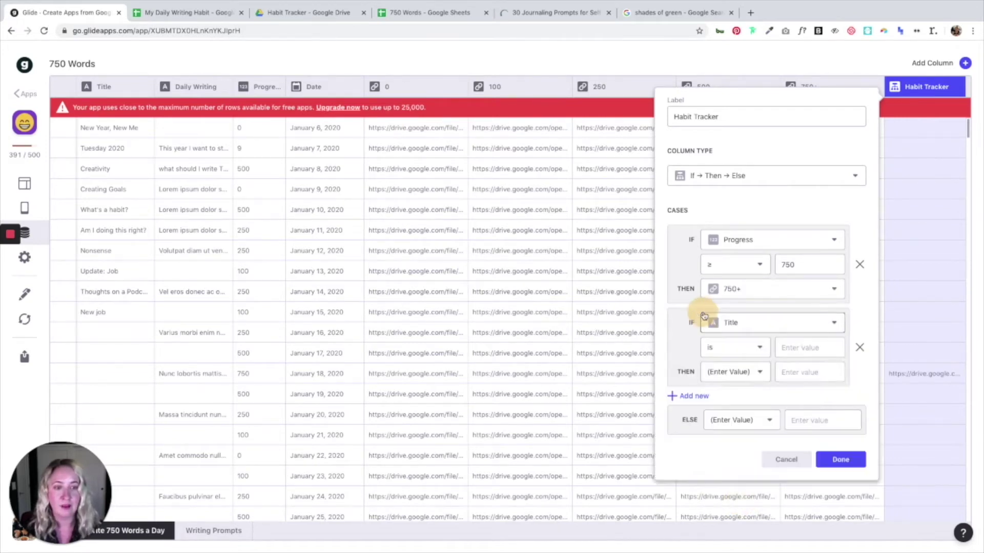
pyautogui.click(753, 324)
pyautogui.click(750, 390)
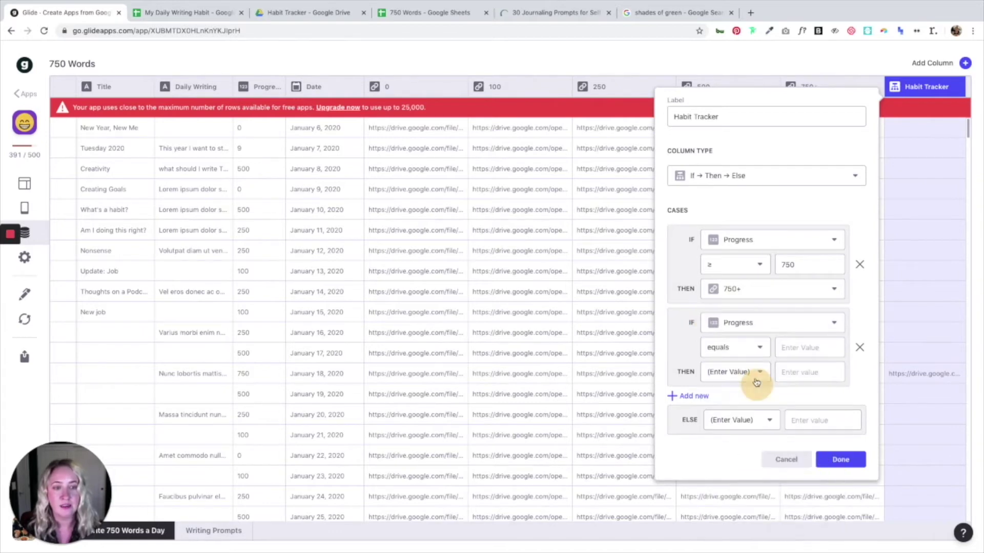
pyautogui.click(752, 350)
pyautogui.click(730, 518)
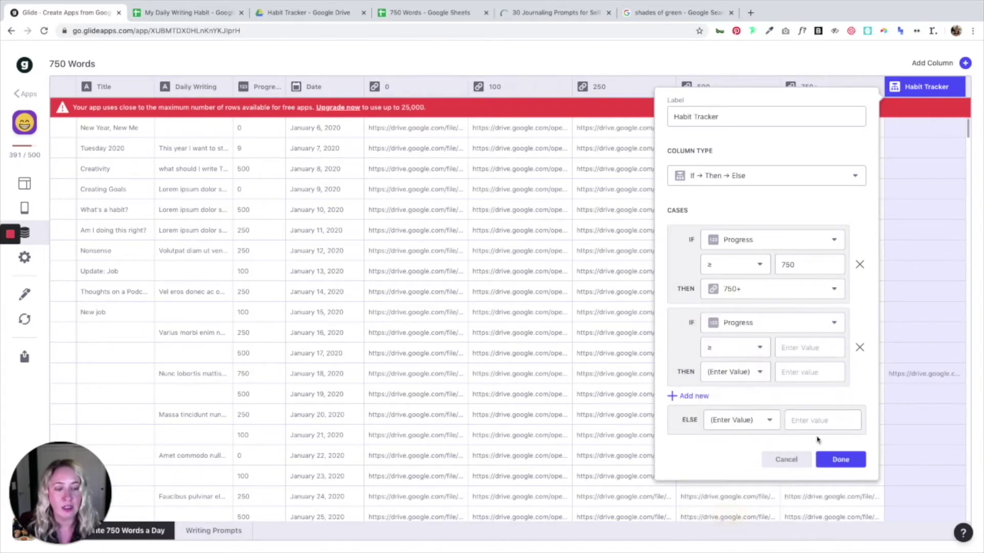
pyautogui.click(808, 346)
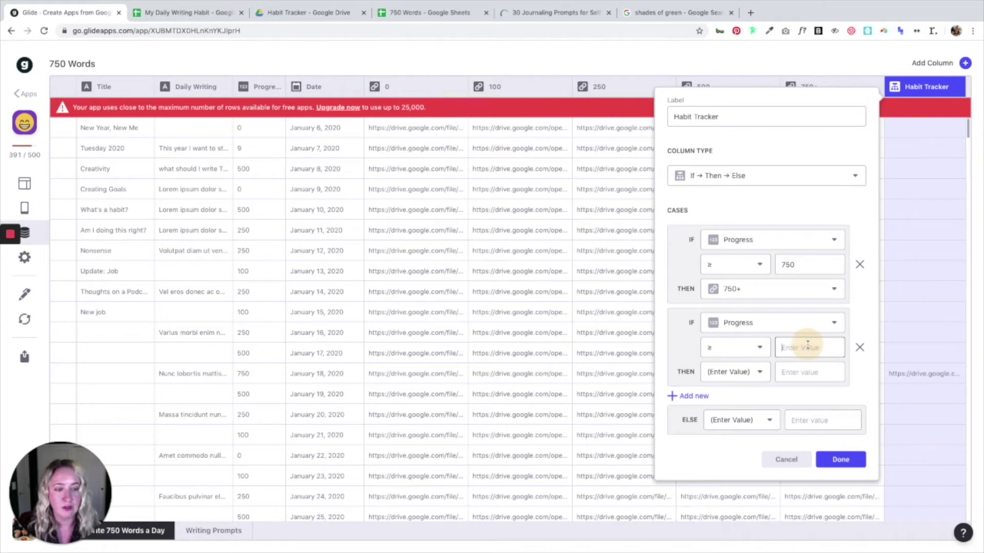
pyautogui.write('500')
pyautogui.click(735, 372)
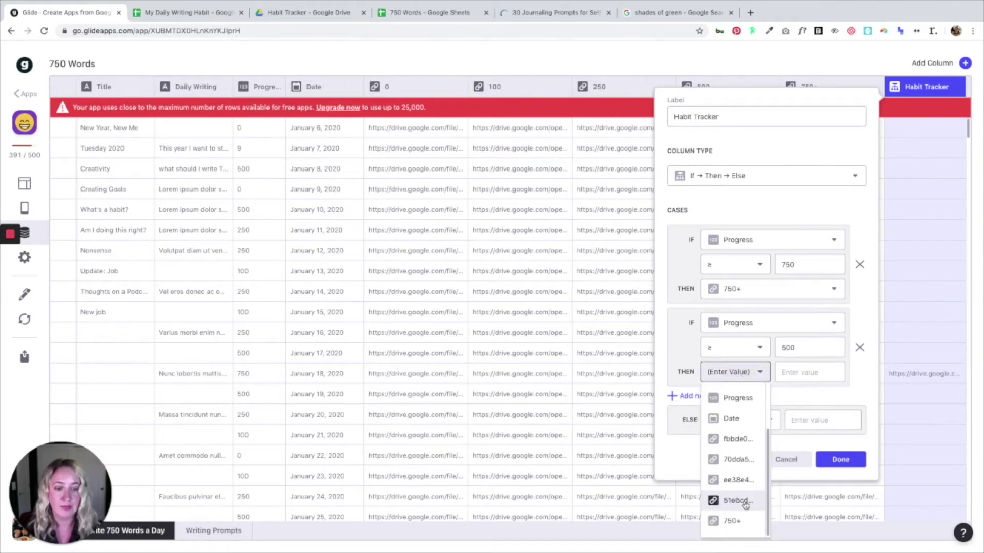
pyautogui.click(738, 501)
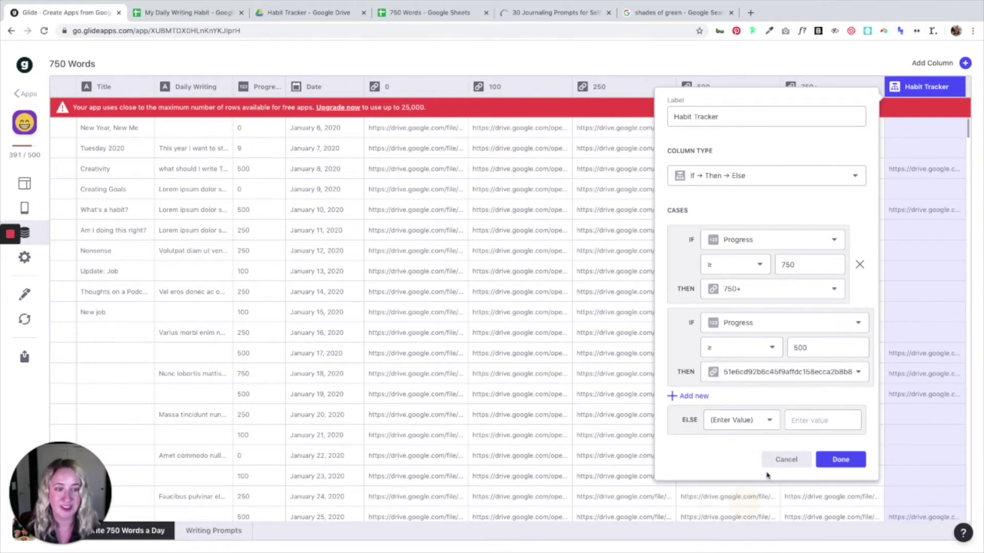
# Step: Add a third case: if Progress is greater or equal to 250, return the 250 column (ee38e4d…)
pyautogui.click(689, 396)
pyautogui.click(748, 393)
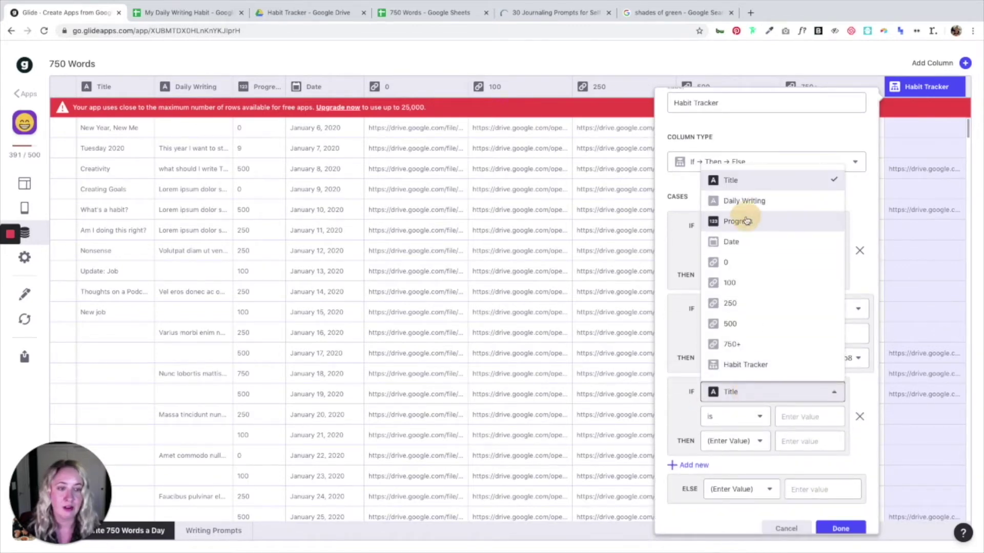
pyautogui.click(747, 220)
pyautogui.click(762, 404)
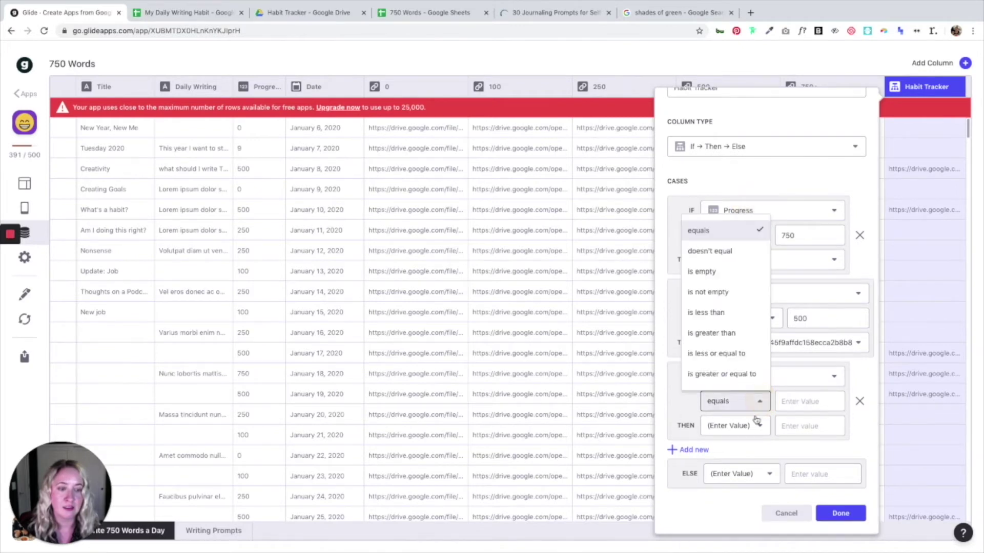
pyautogui.click(724, 375)
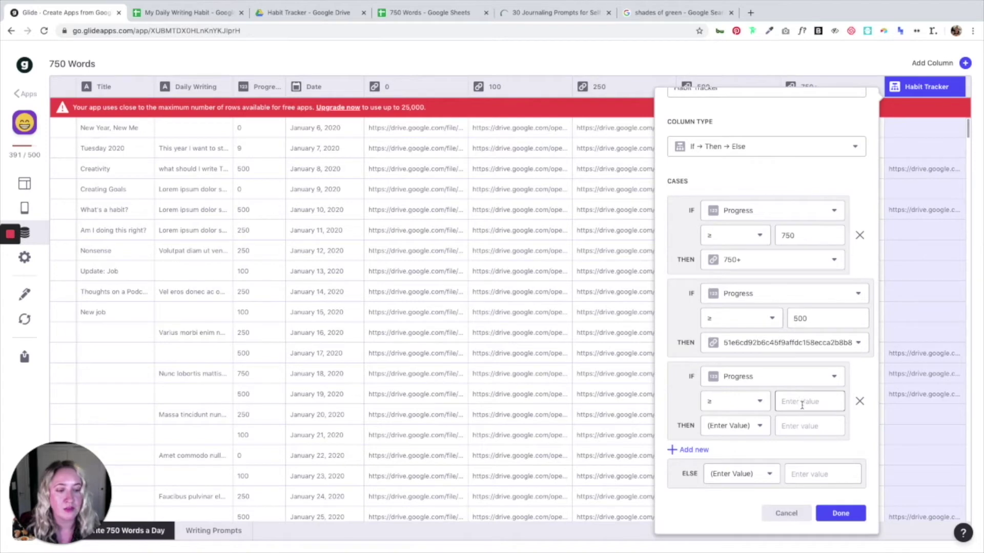
pyautogui.click(801, 402)
pyautogui.write('250')
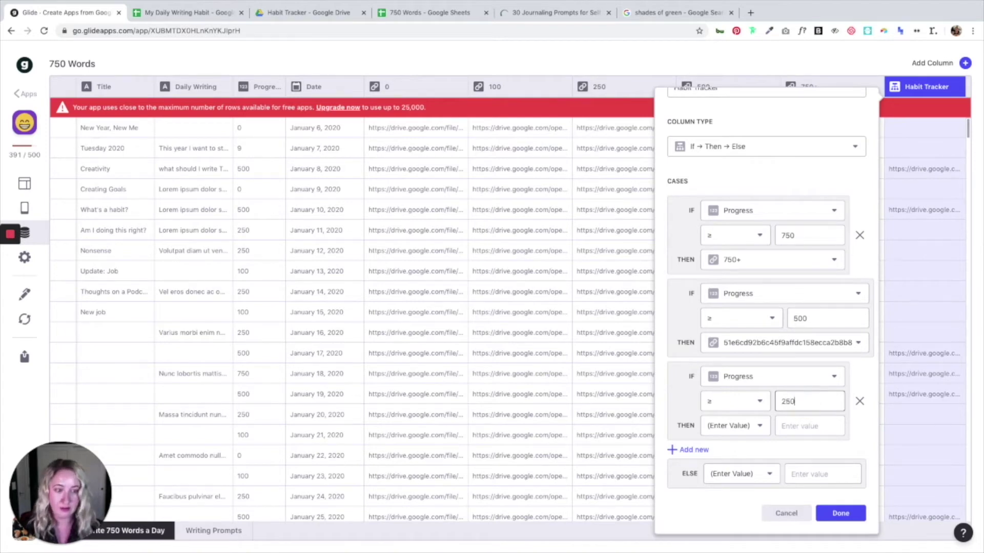
pyautogui.click(751, 425)
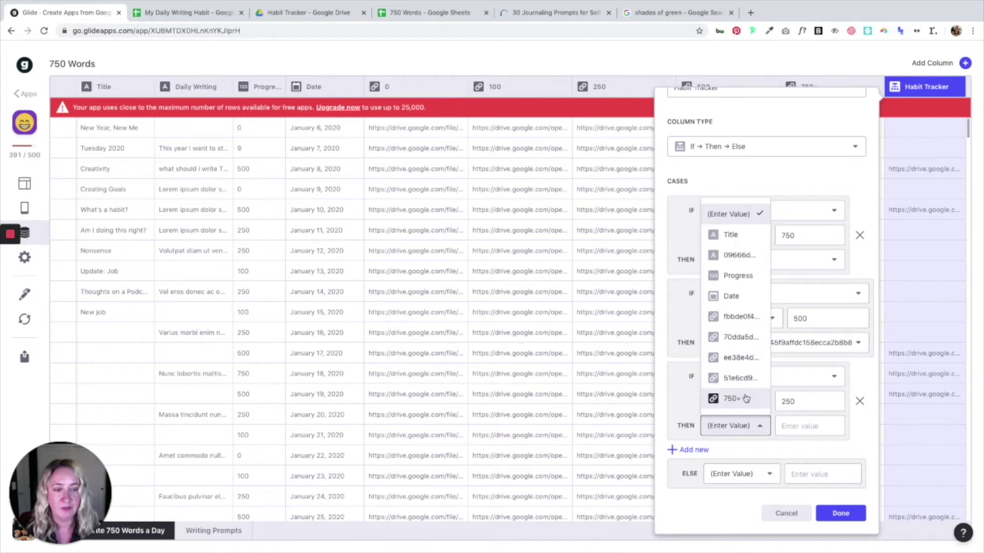
pyautogui.click(744, 358)
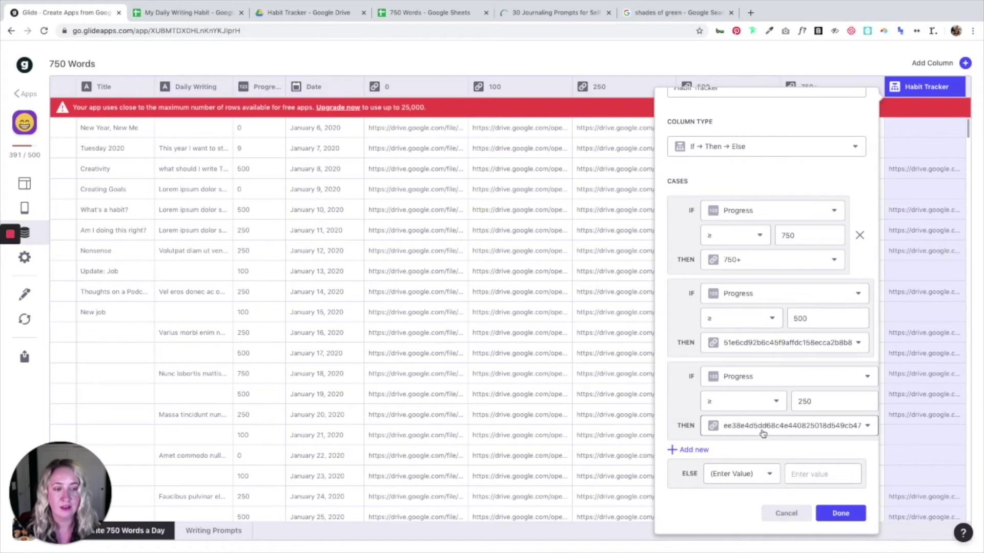
# Step: Add a fourth case: if Progress is greater or equal to 100, return the 100 column (70dda5d…)
pyautogui.click(696, 450)
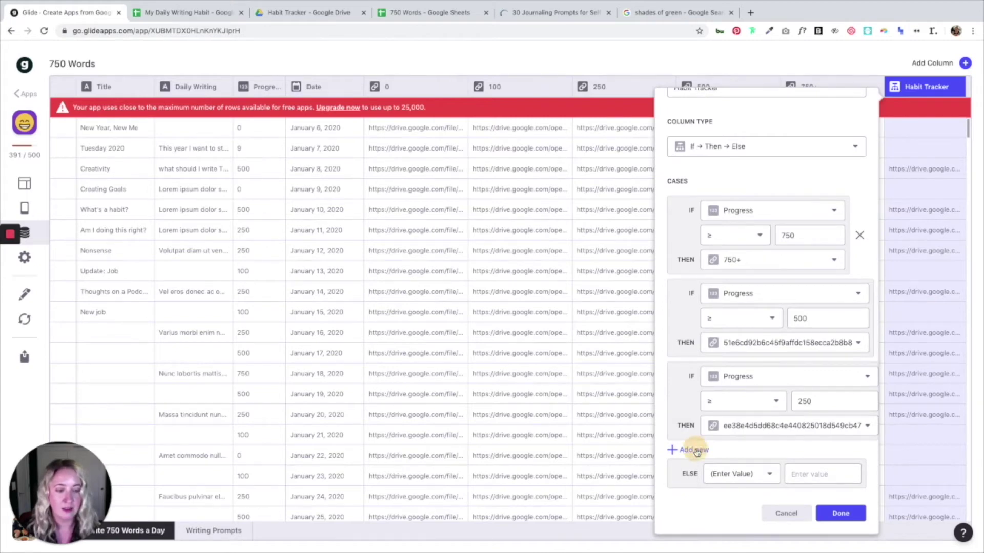
pyautogui.click(741, 459)
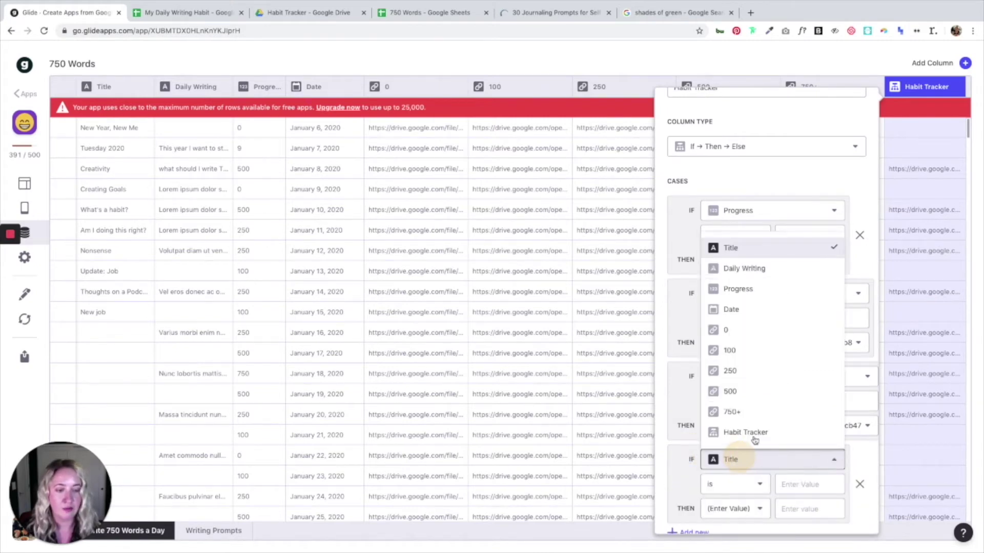
pyautogui.click(749, 298)
pyautogui.scroll(-2, 769, 408)
pyautogui.click(755, 402)
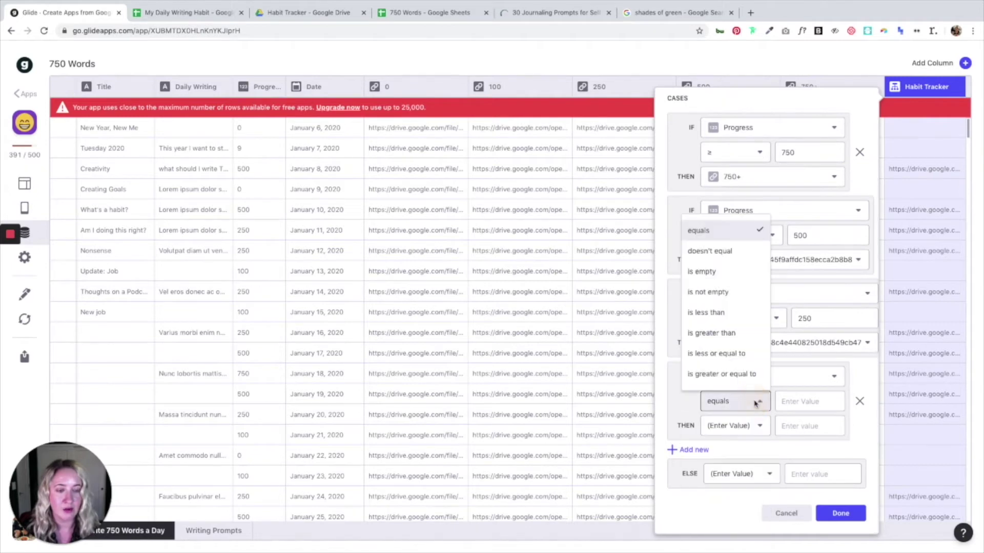
pyautogui.click(723, 374)
pyautogui.click(828, 401)
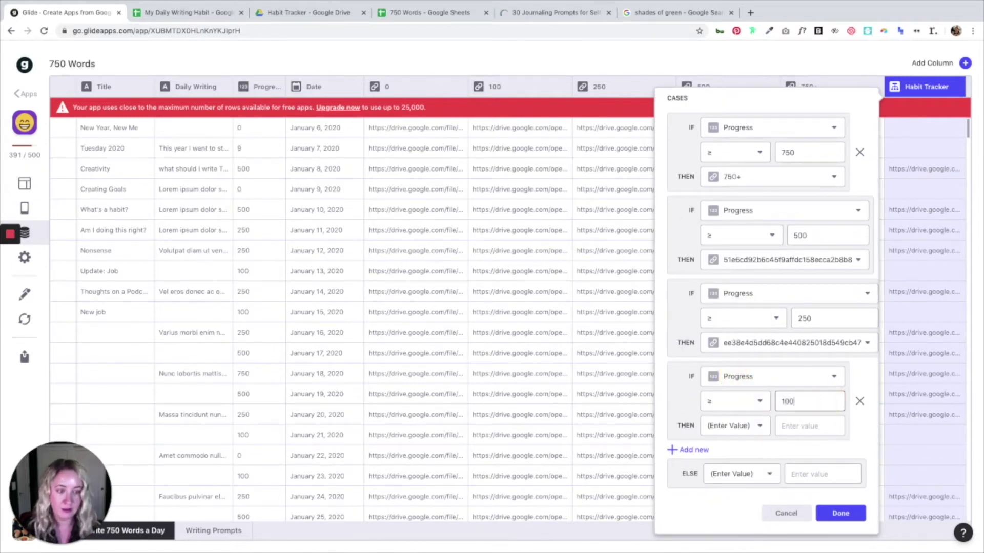
pyautogui.click(748, 426)
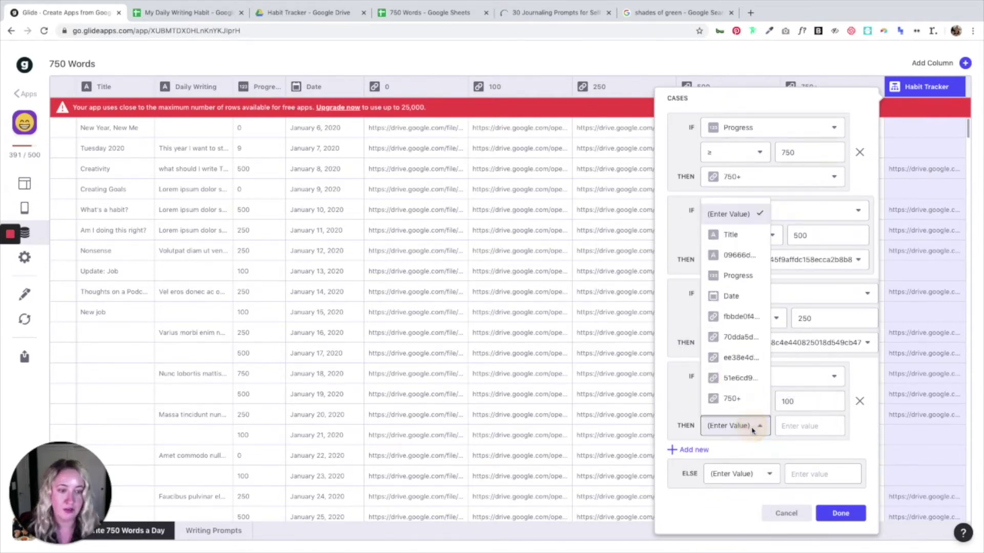
pyautogui.click(744, 338)
# Step: Set the Else result to the 0 column (fbbde0f4…), save the Habit Tracker column and check its rows
pyautogui.click(757, 475)
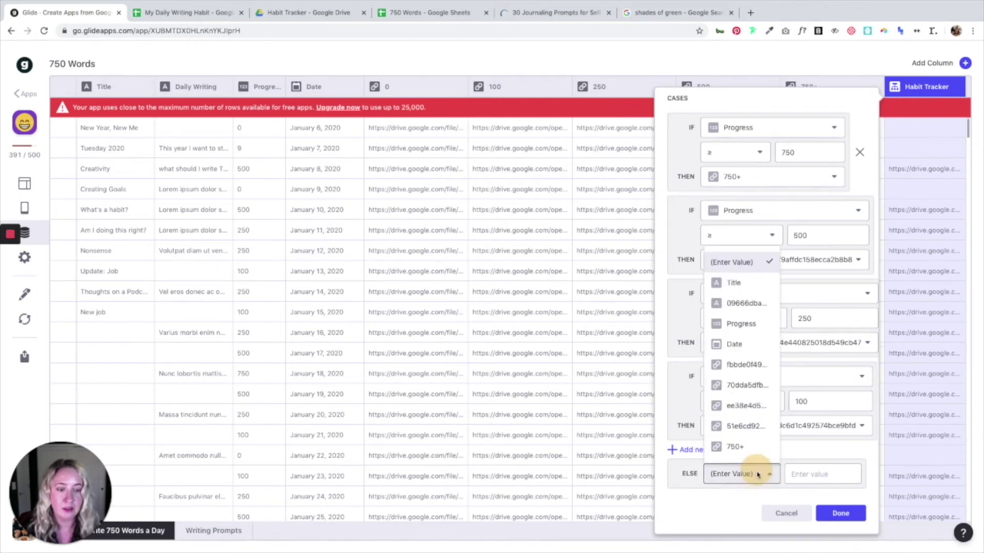
pyautogui.click(746, 365)
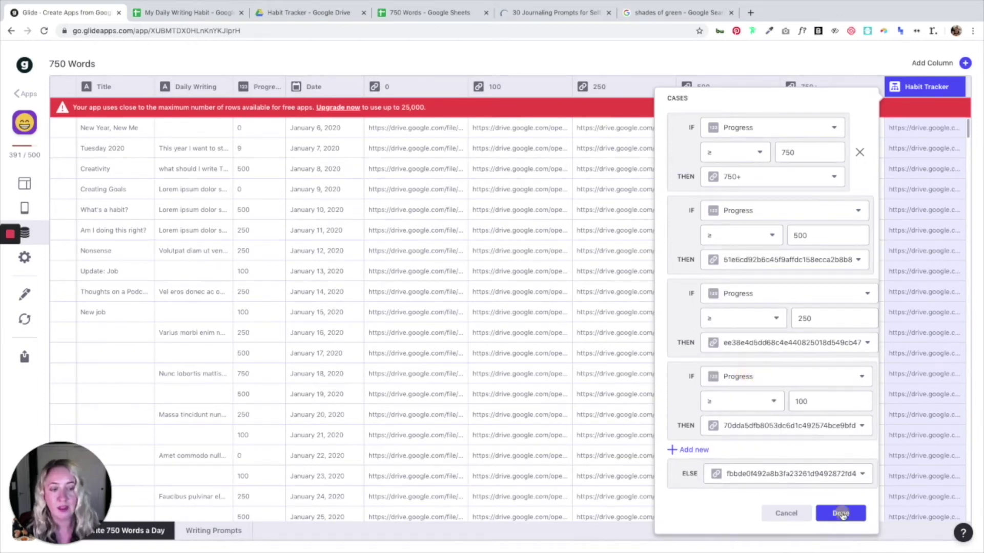
pyautogui.click(841, 514)
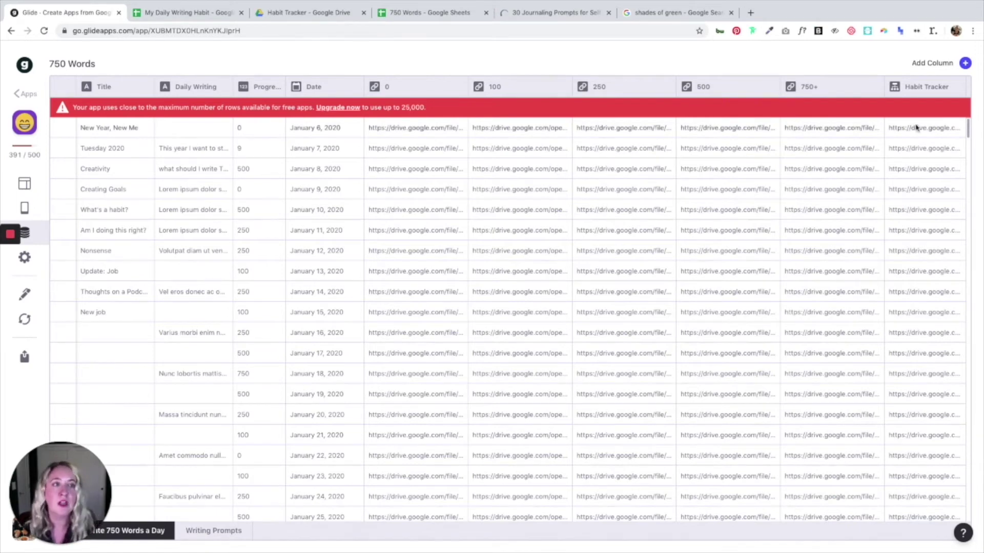
pyautogui.scroll(-6, 910, 357)
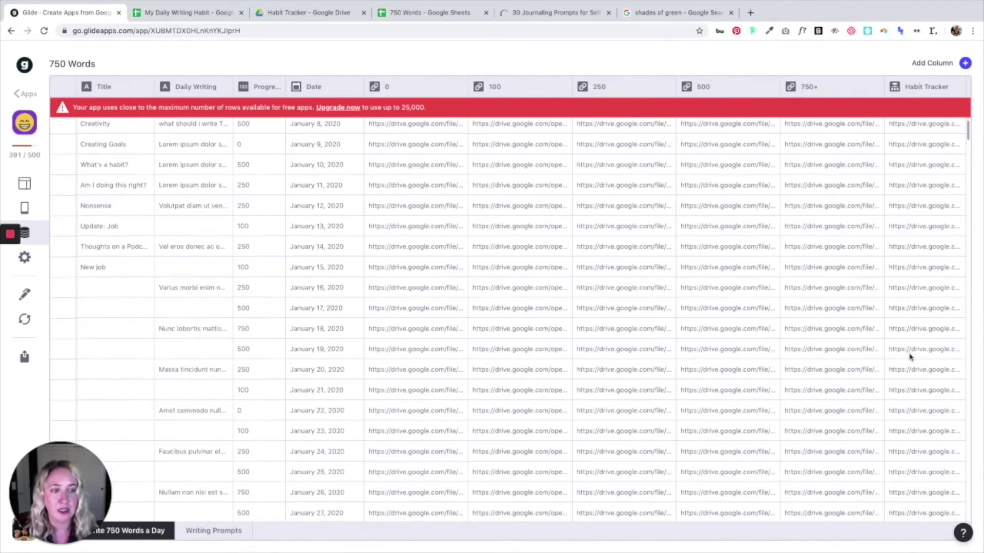
pyautogui.scroll(6, 910, 357)
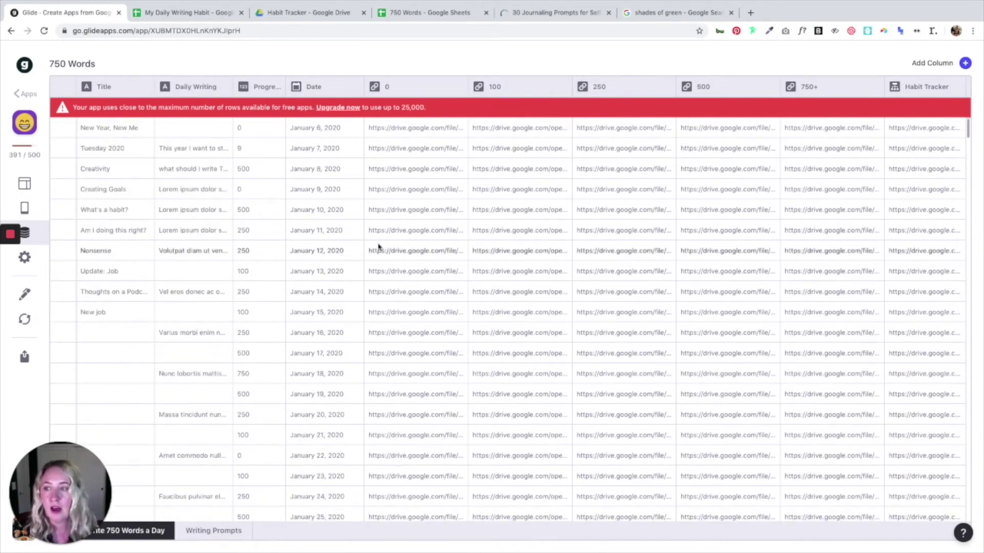
# Step: In the Daily Journal list layout, use the Habit Tracker column as the item image
pyautogui.click(24, 184)
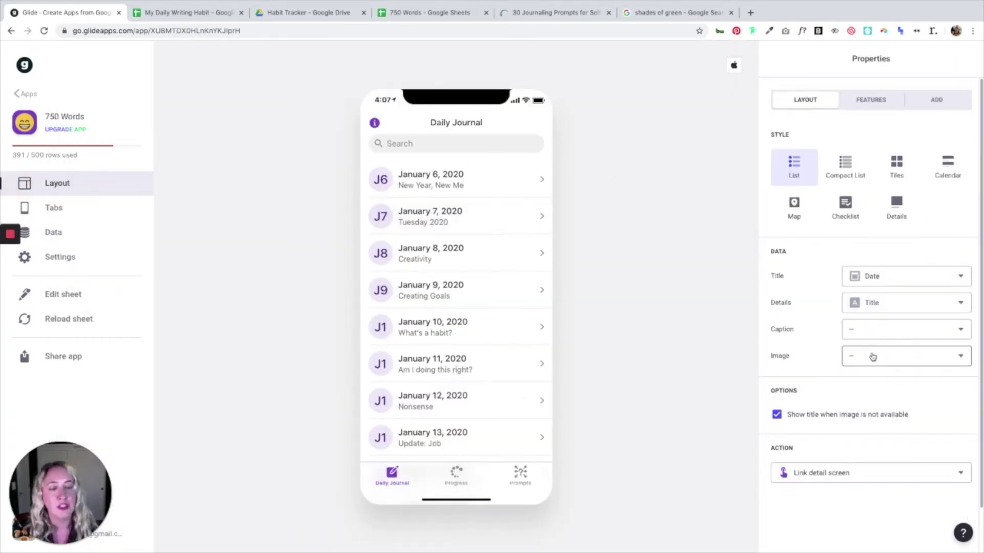
pyautogui.click(959, 363)
pyautogui.scroll(-2, 931, 445)
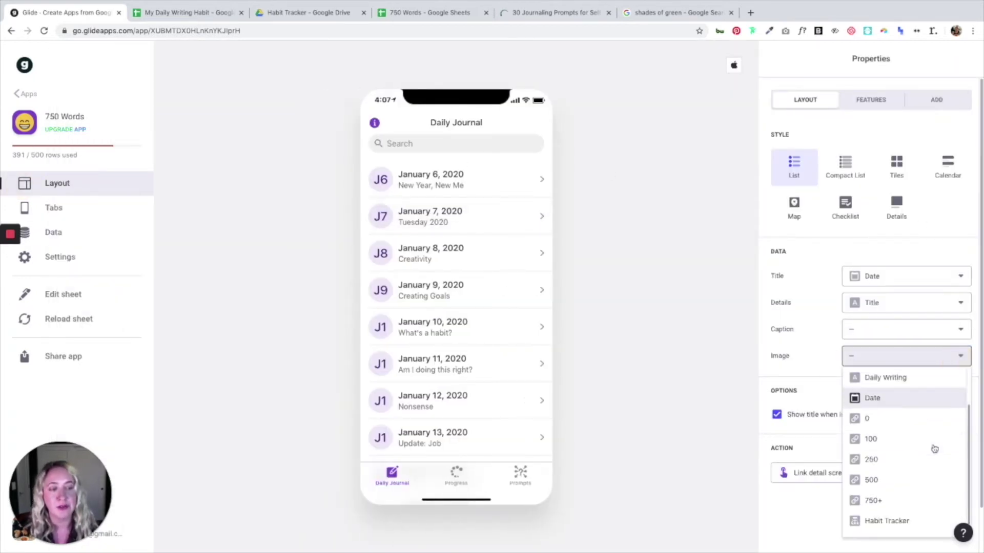
pyautogui.click(903, 523)
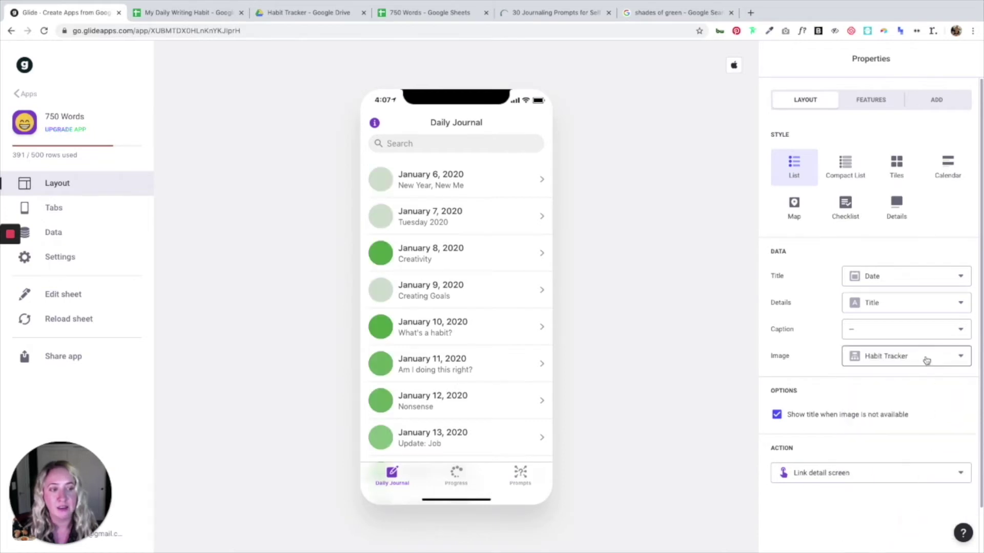
# Step: On the detail screen of the January 6, 2020 journal entry, remove every component except the Title
pyautogui.scroll(-1, 451, 371)
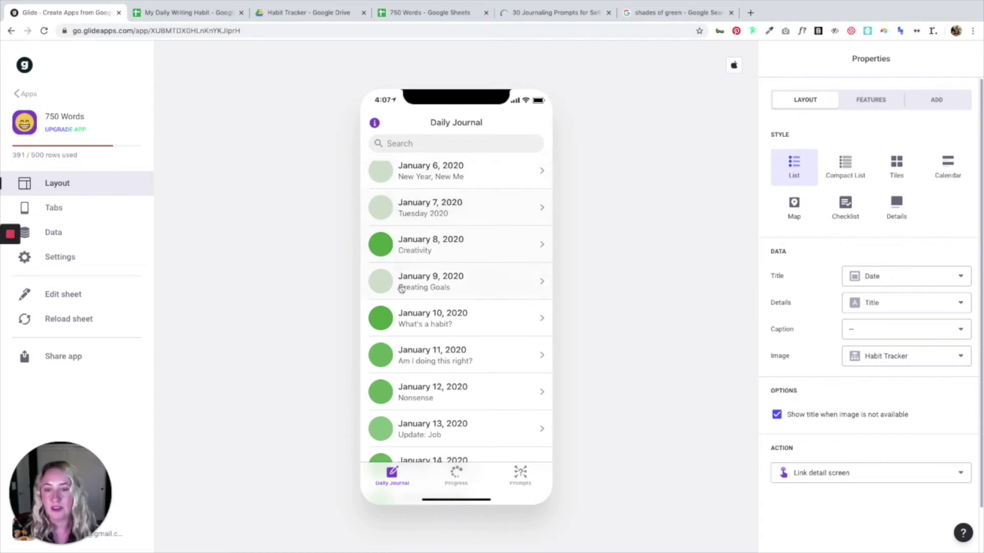
pyautogui.scroll(-6, 397, 323)
pyautogui.scroll(-8, 389, 328)
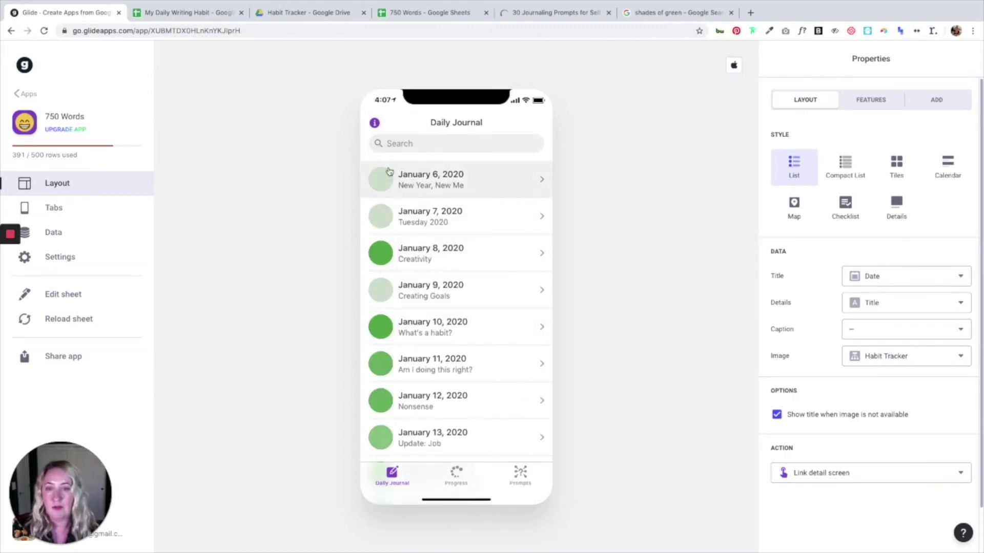
pyautogui.click(530, 183)
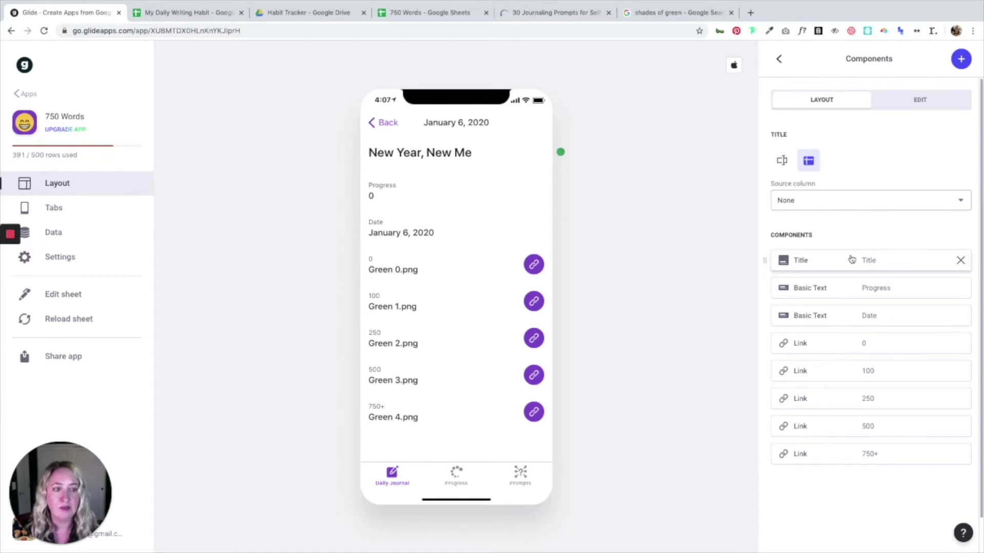
pyautogui.click(961, 288)
pyautogui.click(961, 288)
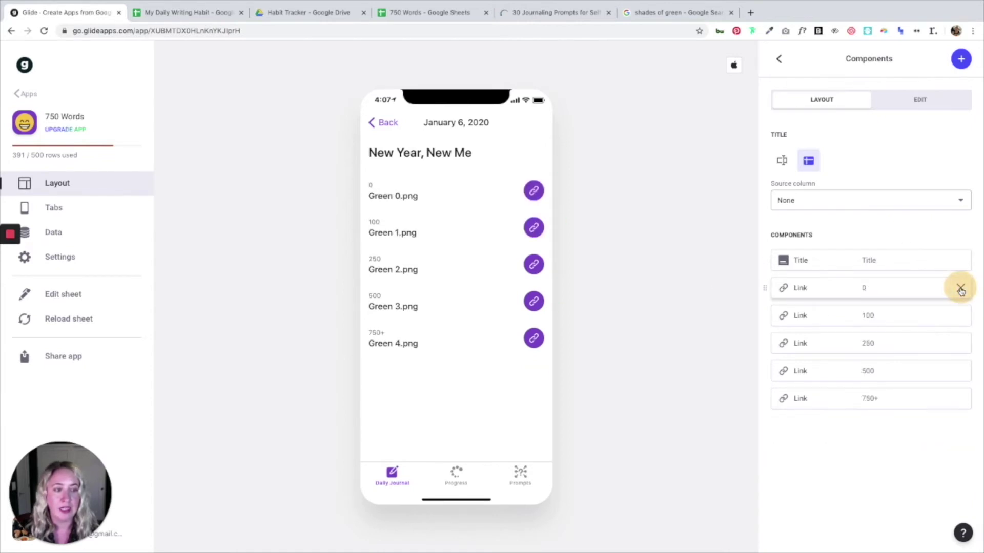
pyautogui.click(961, 288)
pyautogui.click(960, 289)
pyautogui.click(961, 289)
pyautogui.click(961, 289)
pyautogui.click(962, 290)
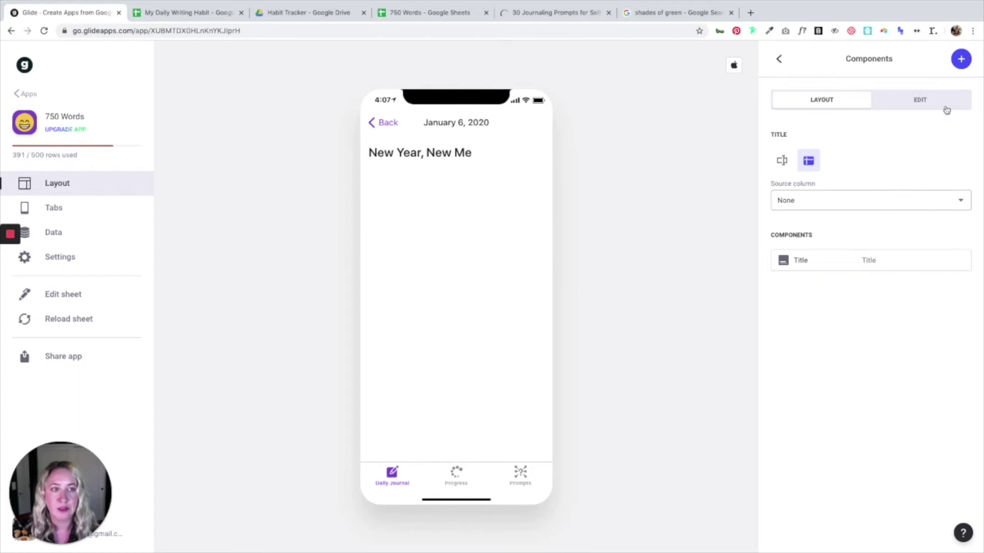
# Step: Add a Progress Bar component to the entry's detail screen, based on the Progress column, with a maximum of 750
pyautogui.click(960, 59)
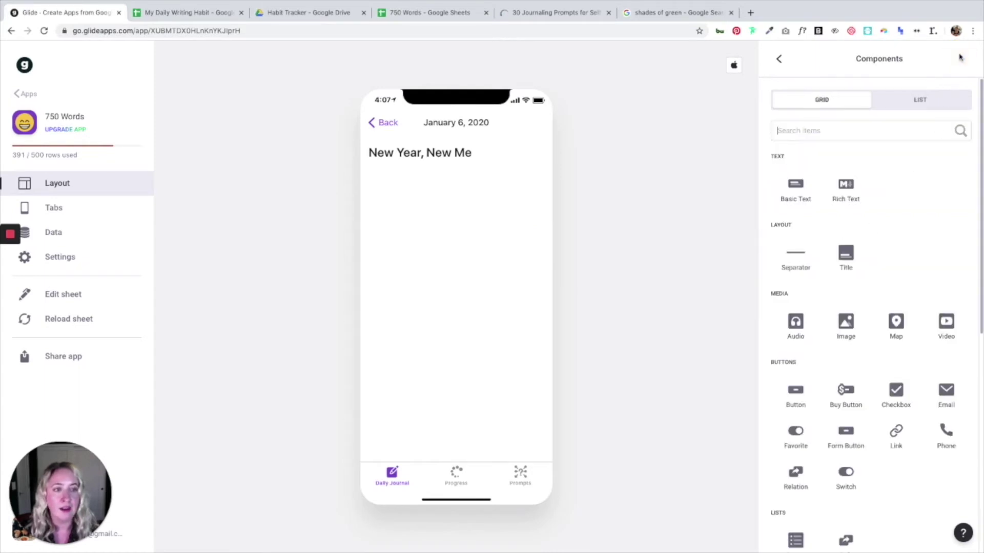
pyautogui.scroll(-4, 888, 345)
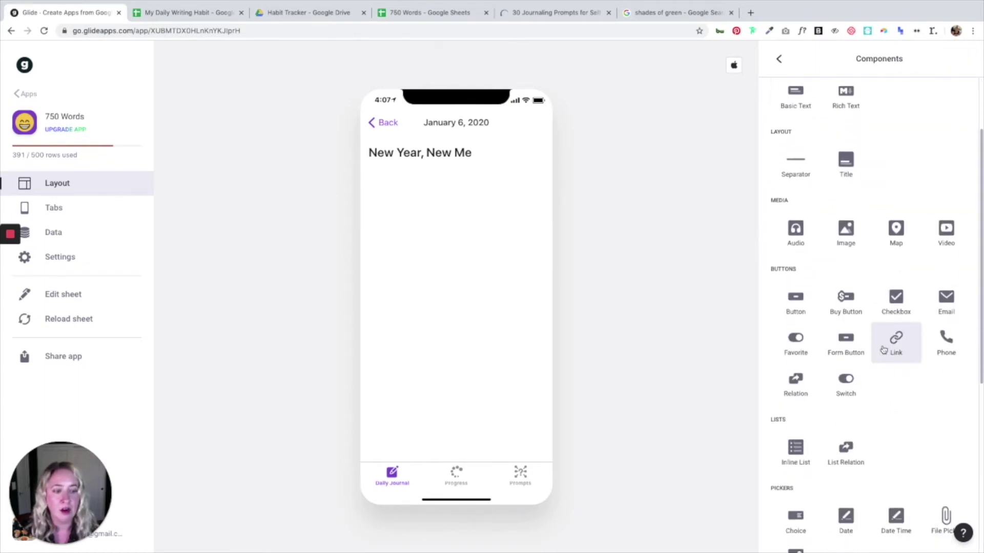
pyautogui.scroll(-2, 883, 347)
pyautogui.click(851, 430)
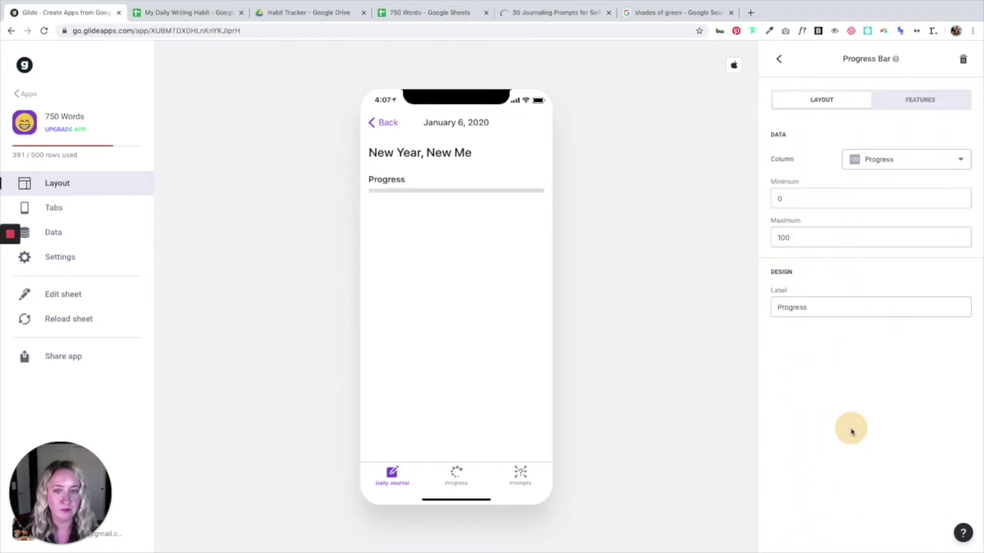
pyautogui.click(815, 236)
pyautogui.doubleClick(815, 237)
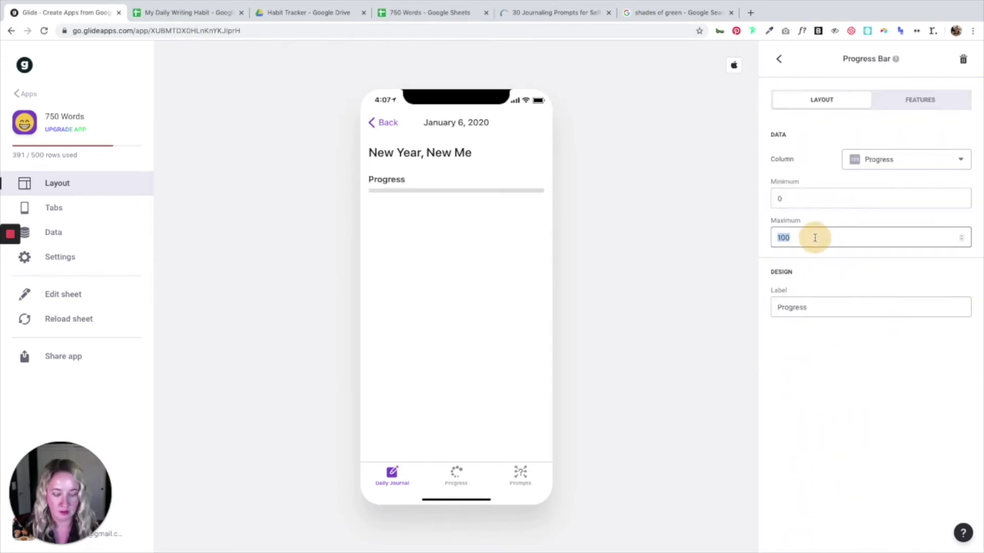
pyautogui.write('750')
pyautogui.click(836, 279)
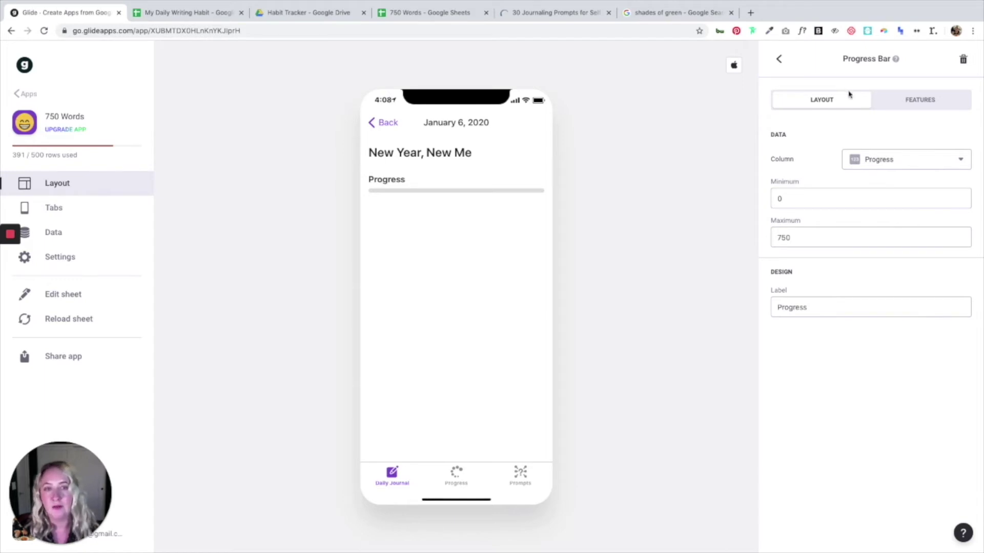
pyautogui.click(777, 60)
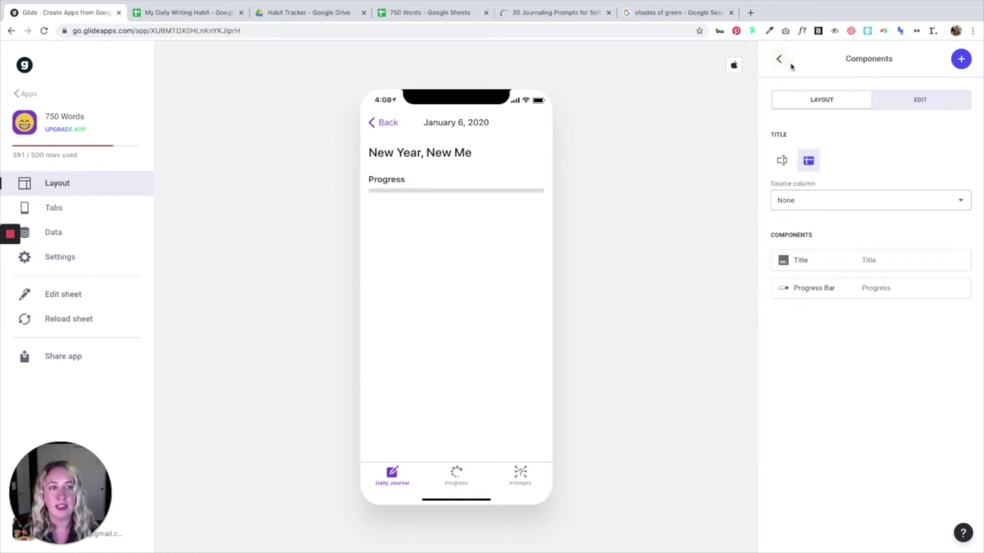
# Step: Add a Text Entry component to the entry's detail screen and link it to the Title column
pyautogui.click(956, 62)
pyautogui.scroll(-8, 903, 228)
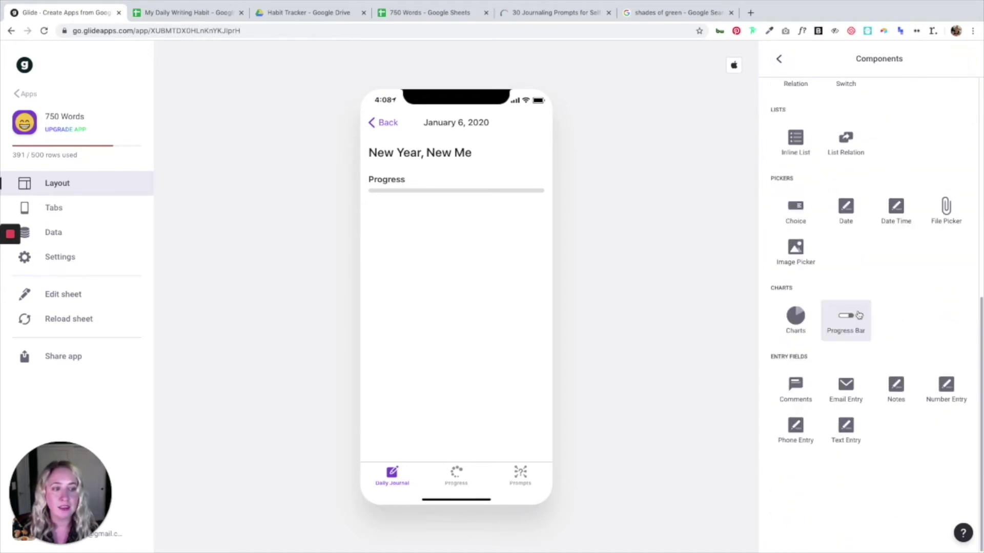
pyautogui.click(846, 430)
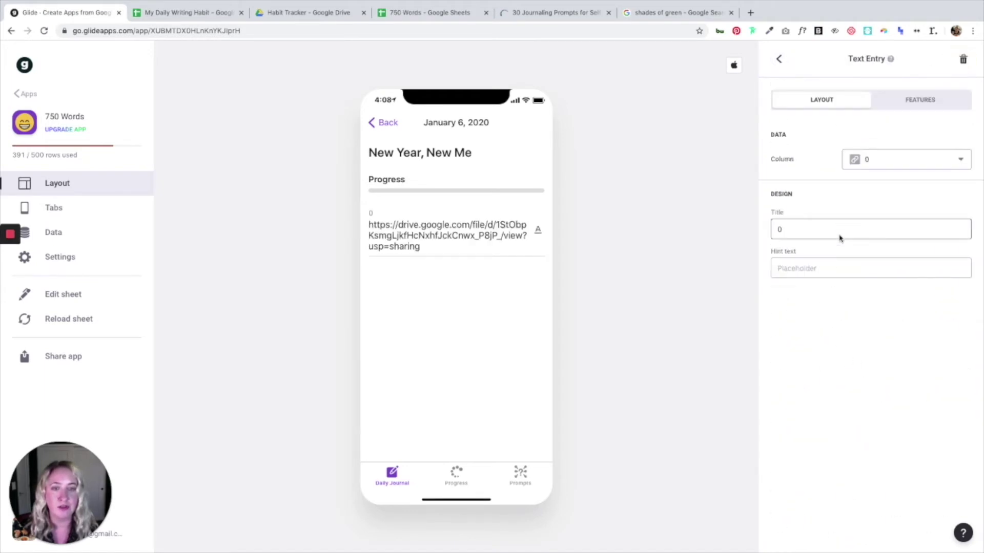
pyautogui.click(870, 161)
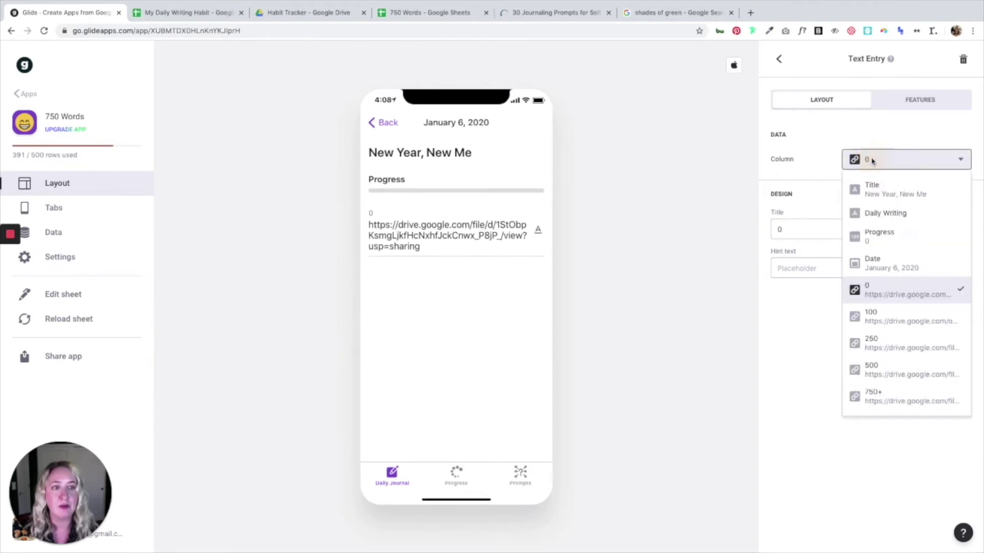
pyautogui.click(888, 193)
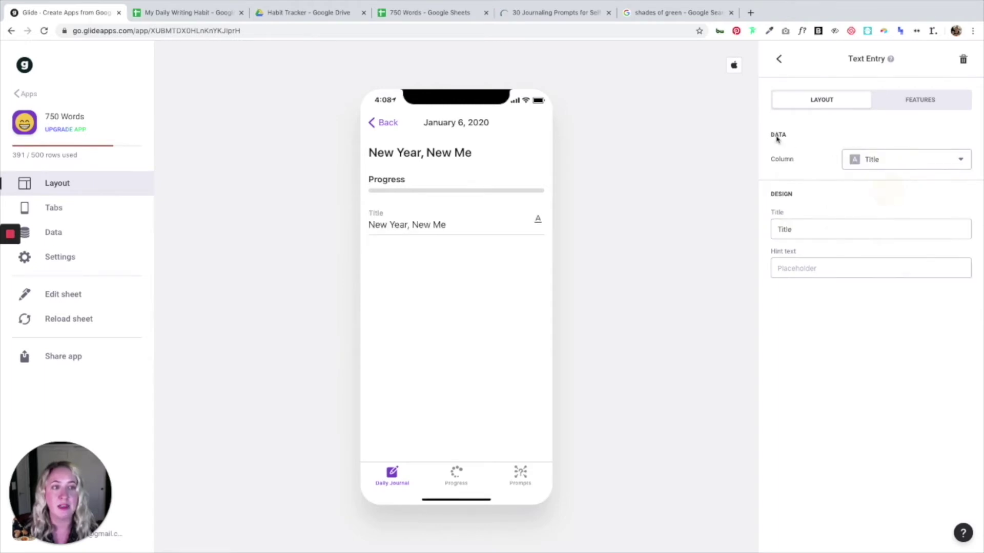
pyautogui.doubleClick(807, 228)
pyautogui.click(818, 321)
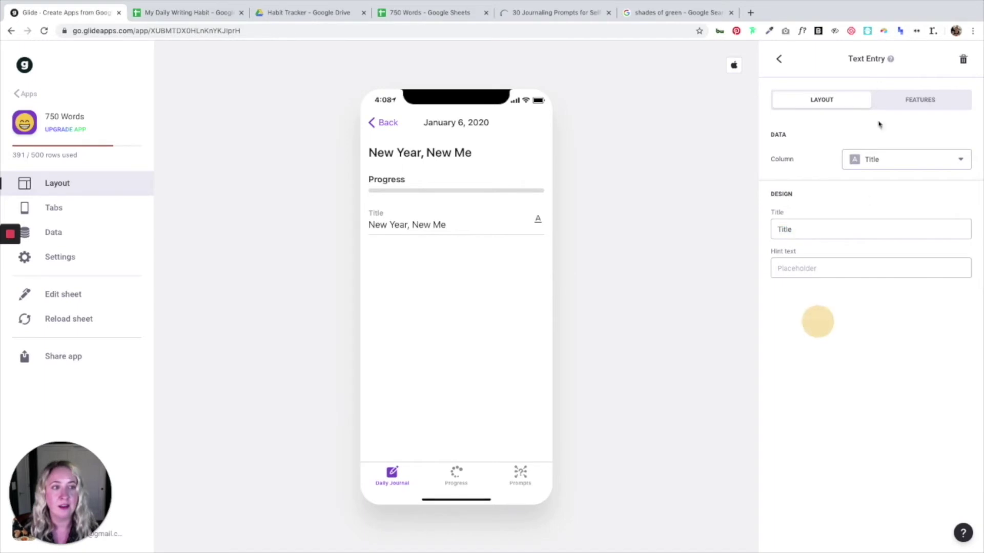
pyautogui.click(780, 59)
# Step: Add a Notes component to the entry's detail screen and link it to the Daily Writing column
pyautogui.click(960, 59)
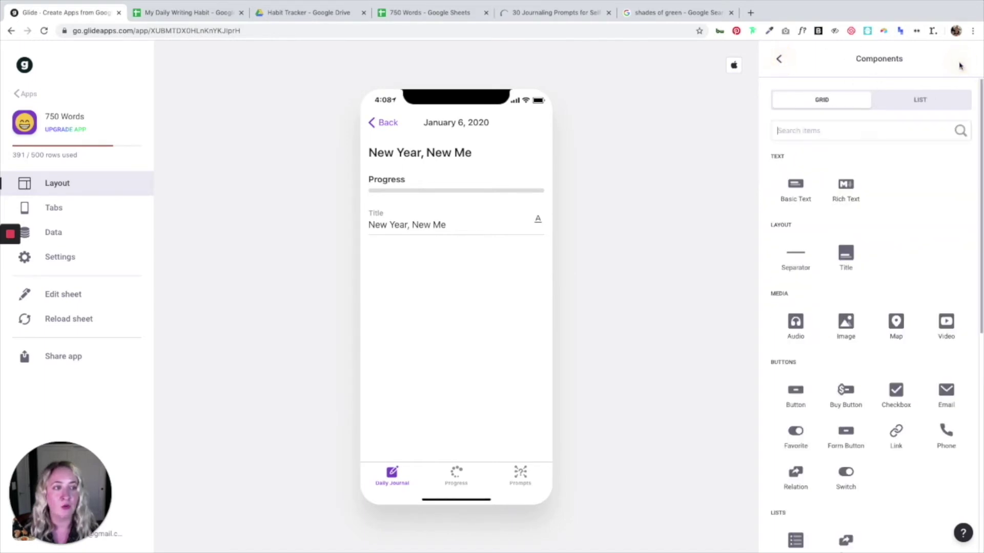
pyautogui.scroll(-8, 887, 333)
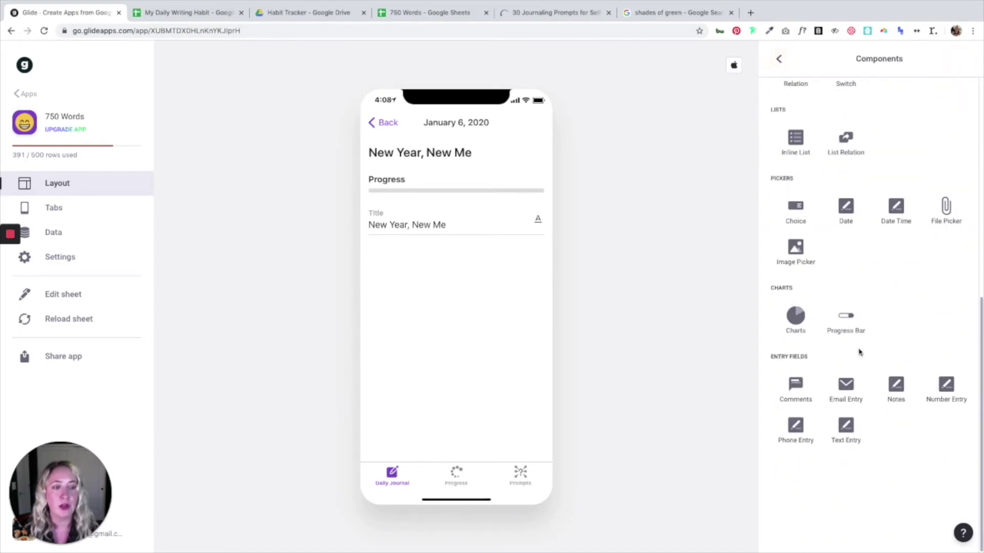
pyautogui.click(898, 387)
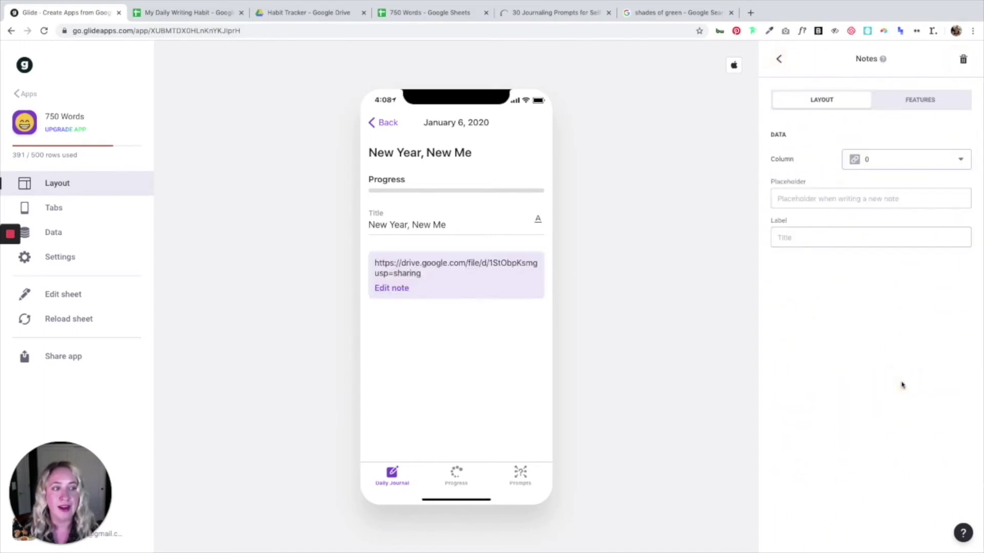
pyautogui.click(918, 163)
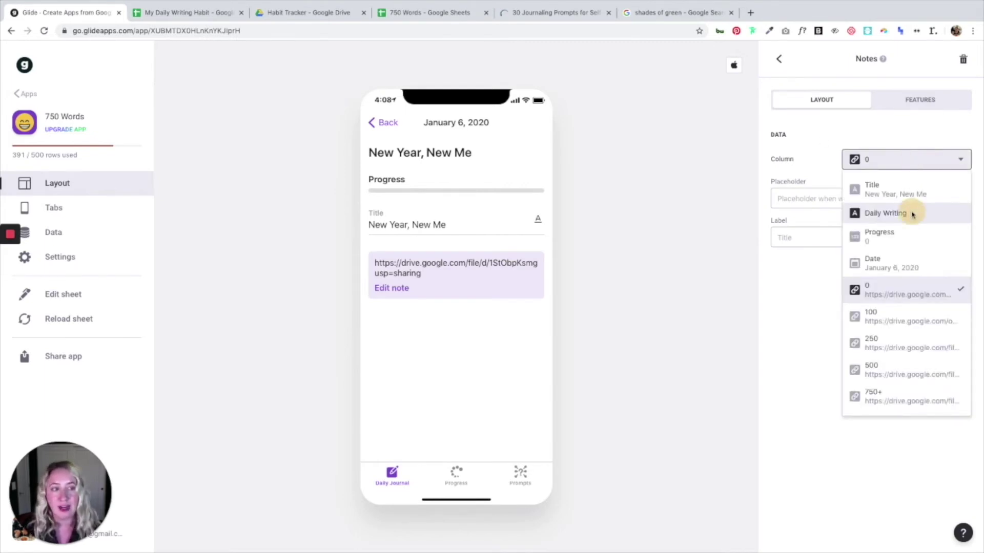
pyautogui.click(911, 215)
# Step: Set the note's placeholder to "Once upon a time..." and its label to "Go on, write your heart out", and preview the note editor
pyautogui.click(891, 196)
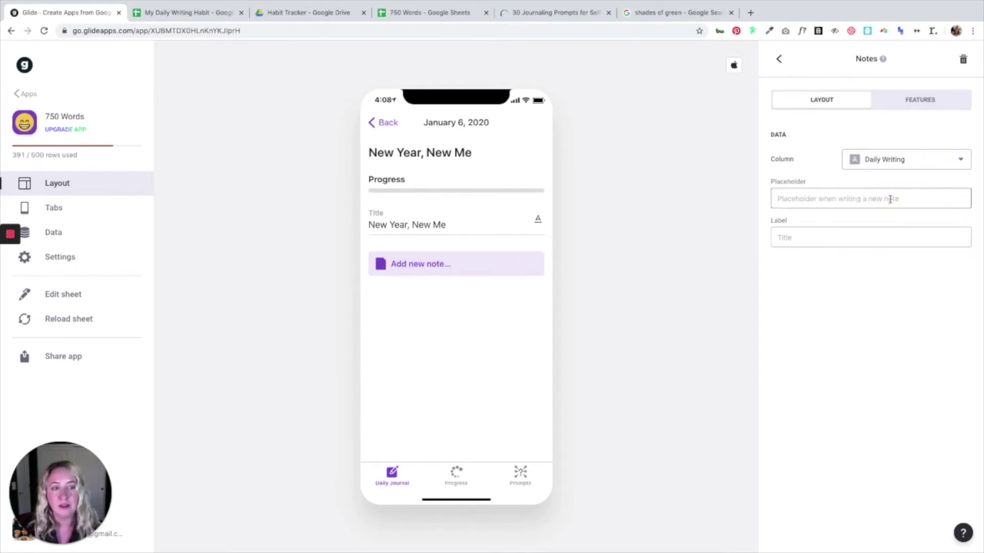
pyautogui.write('Once upon a time...')
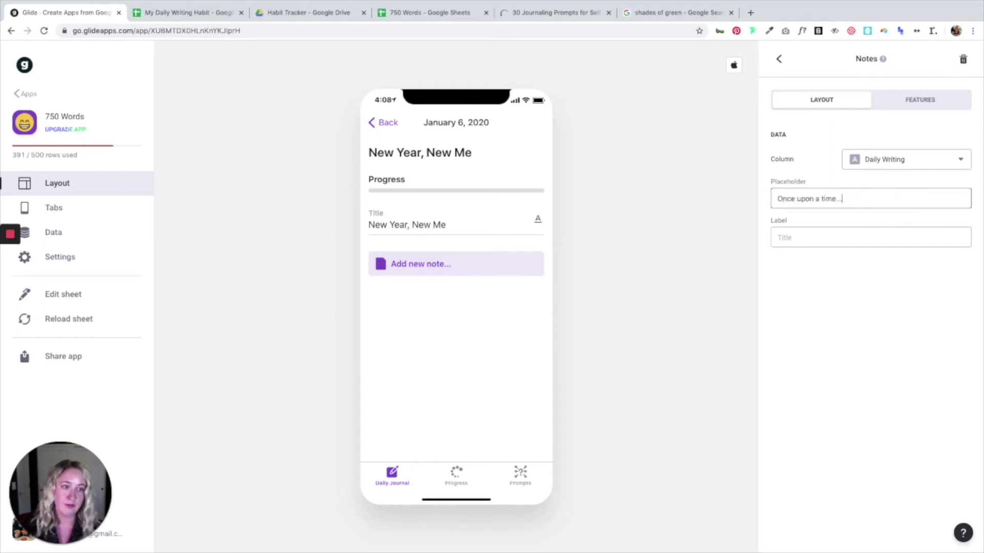
pyautogui.click(859, 236)
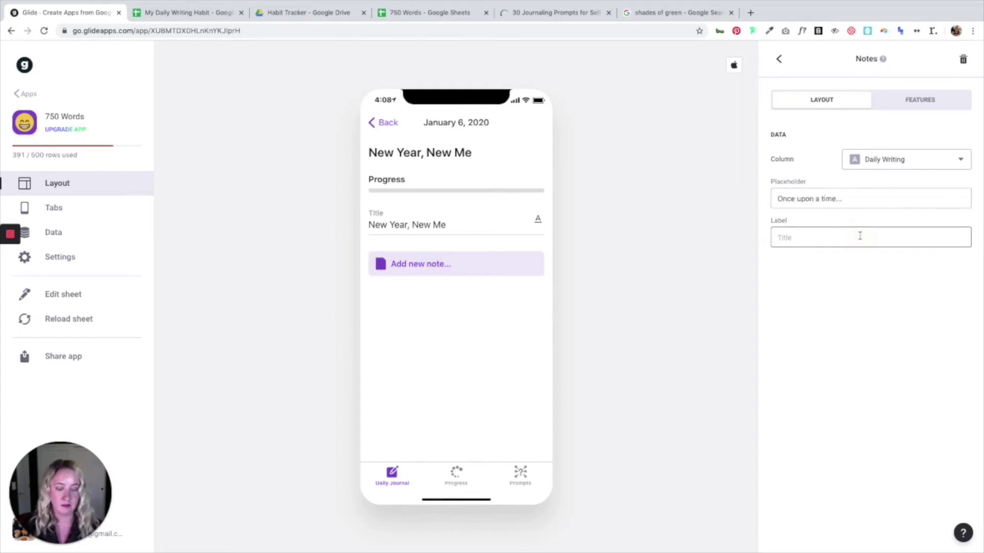
pyautogui.write('Go on, ')
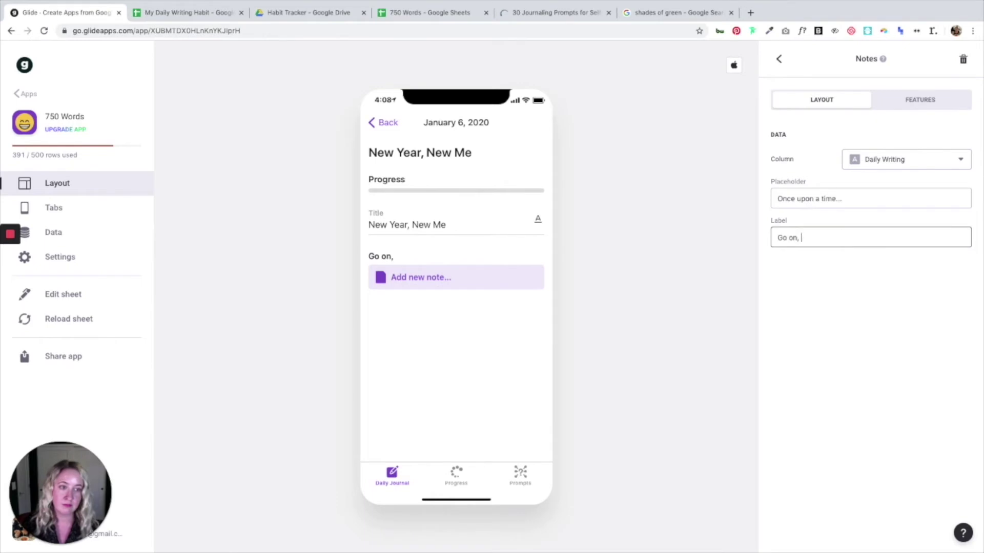
pyautogui.write('write your heart out')
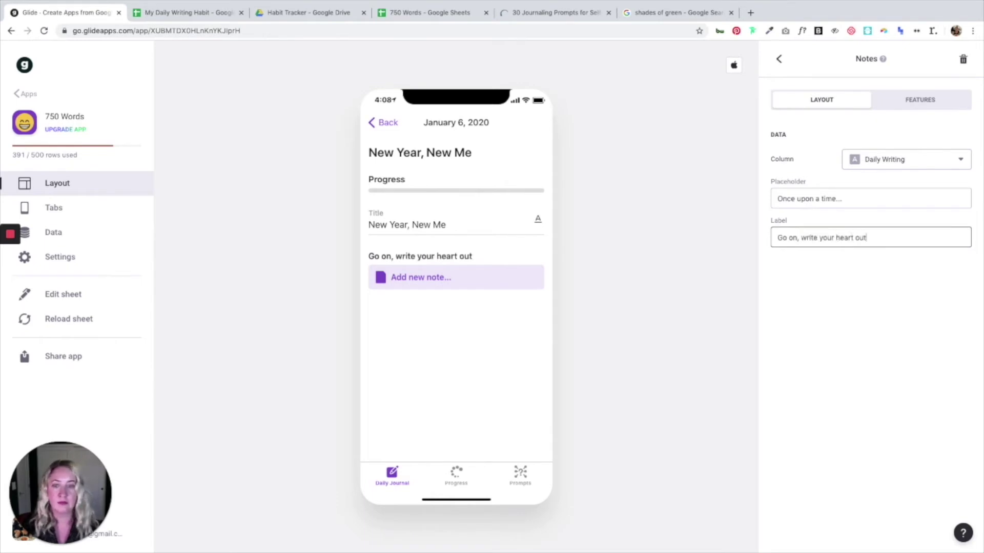
pyautogui.click(428, 301)
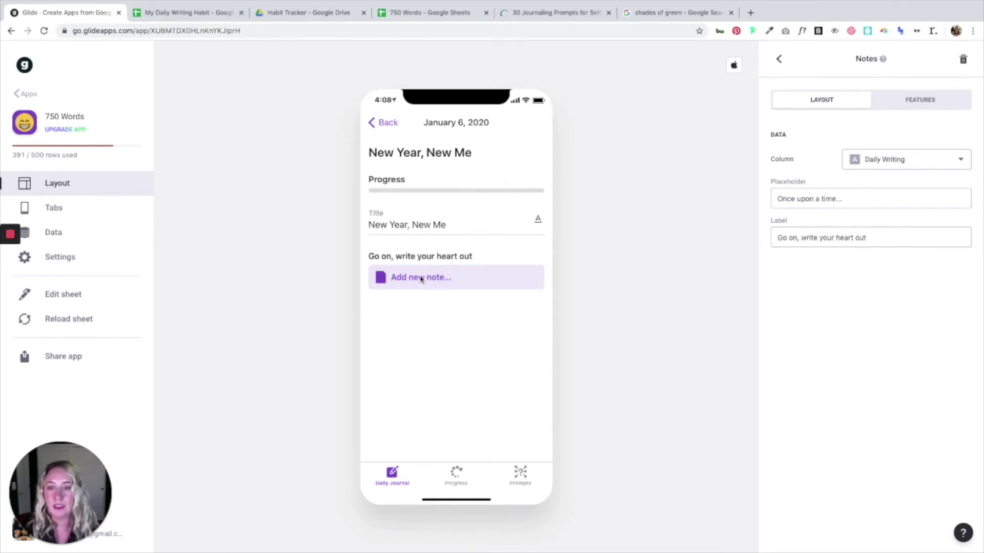
pyautogui.click(421, 278)
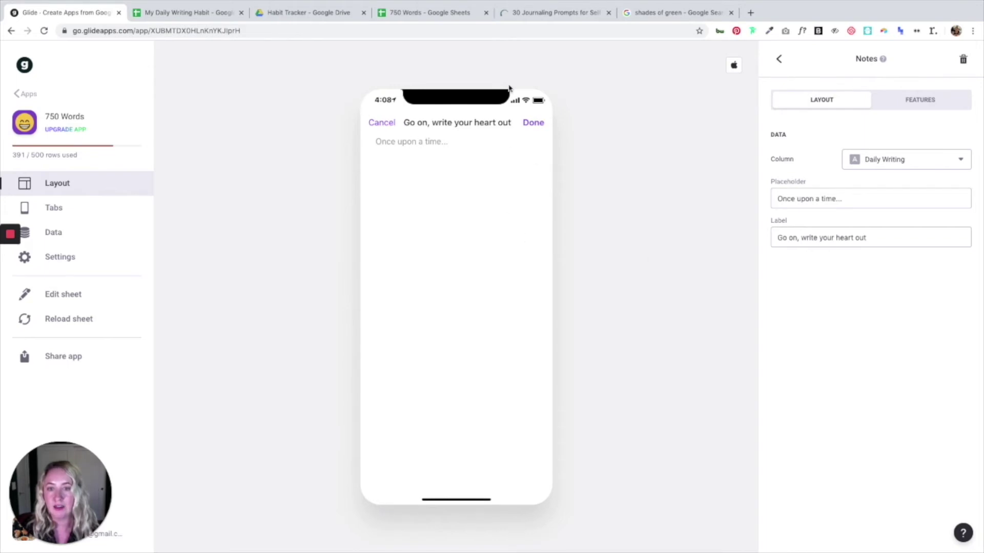
pyautogui.click(534, 123)
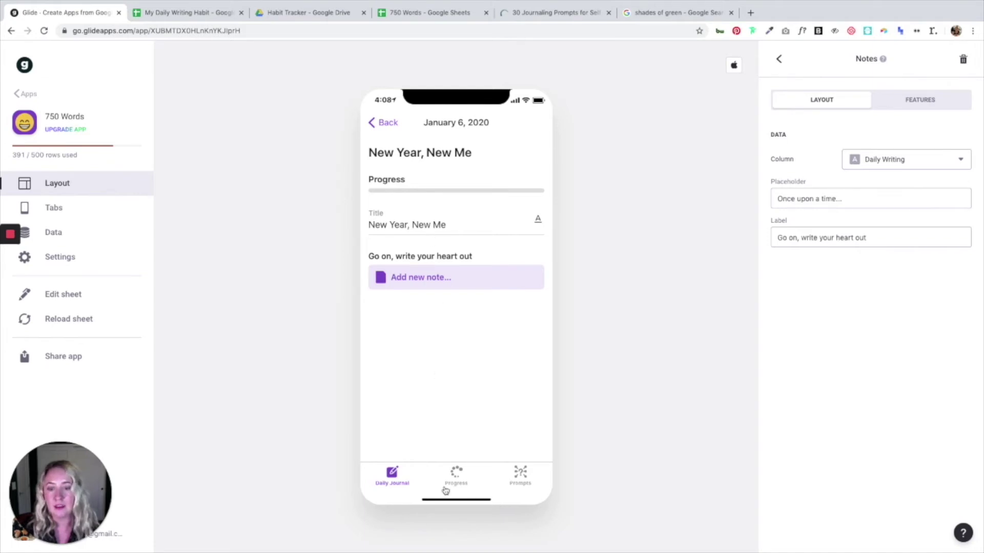
# Step: Change the app's Progress tab to the Tiles style and clear its title and details columns
pyautogui.click(456, 474)
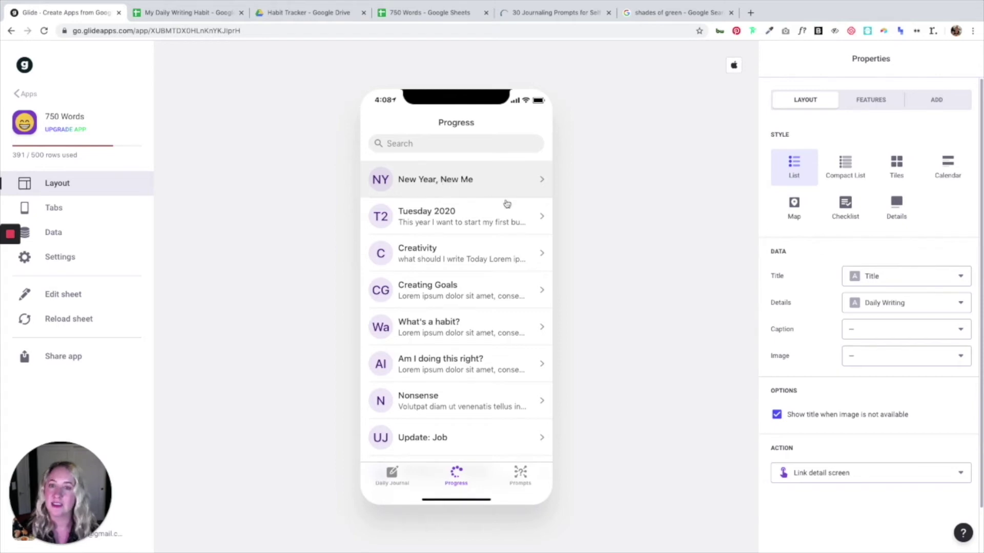
pyautogui.click(902, 169)
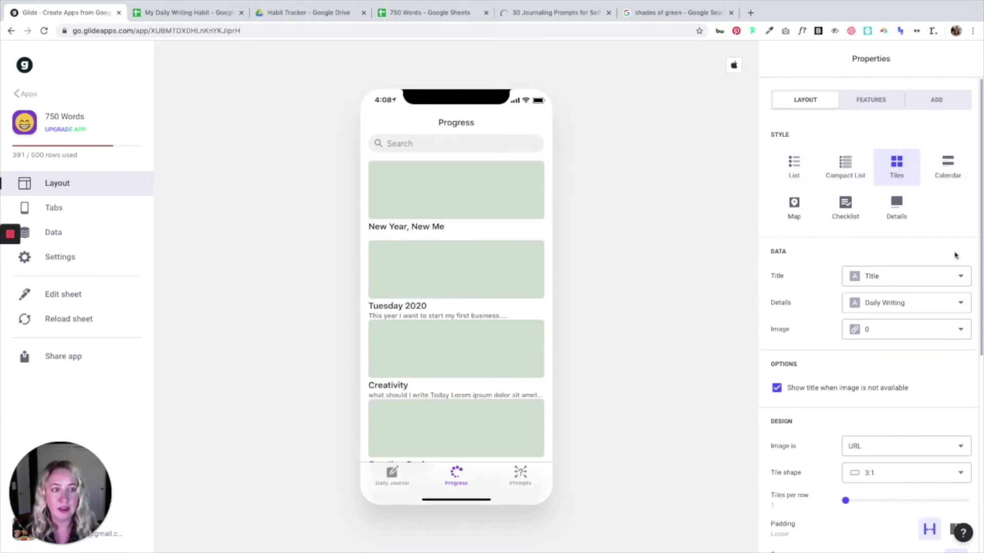
pyautogui.click(937, 280)
pyautogui.click(935, 305)
pyautogui.click(935, 305)
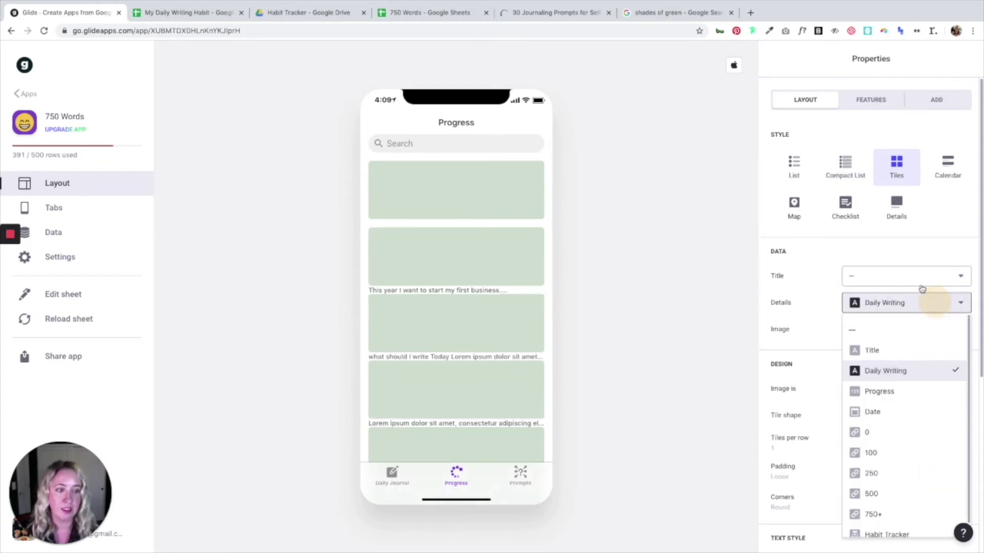
pyautogui.click(902, 330)
# Step: Use the Habit Tracker column as the Progress tiles' image and set the tile shape to 4:3
pyautogui.click(905, 330)
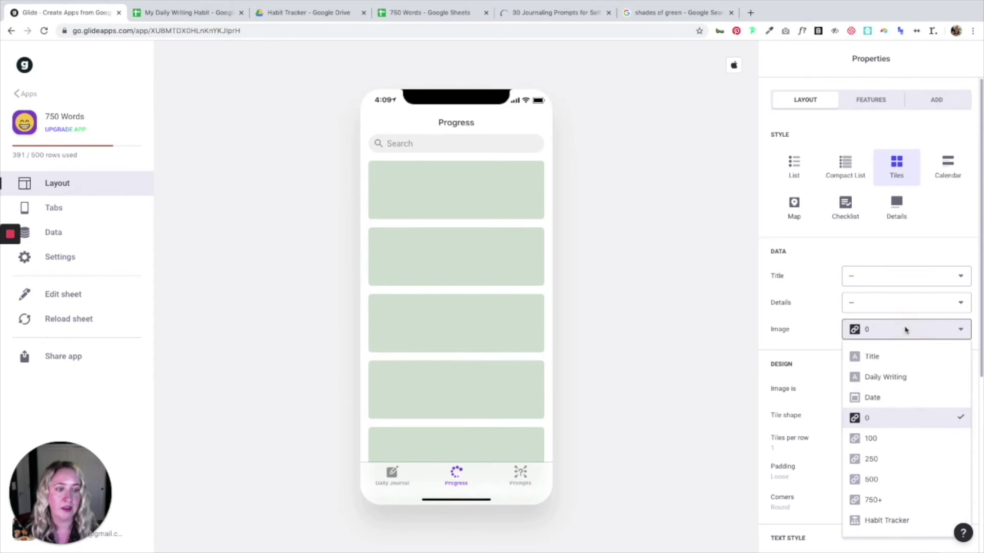
pyautogui.click(899, 521)
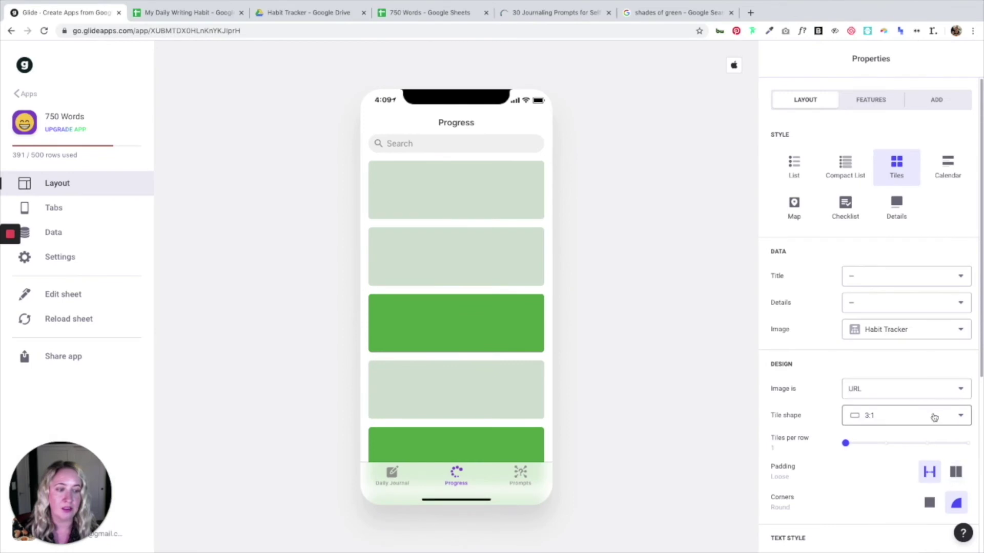
pyautogui.click(835, 379)
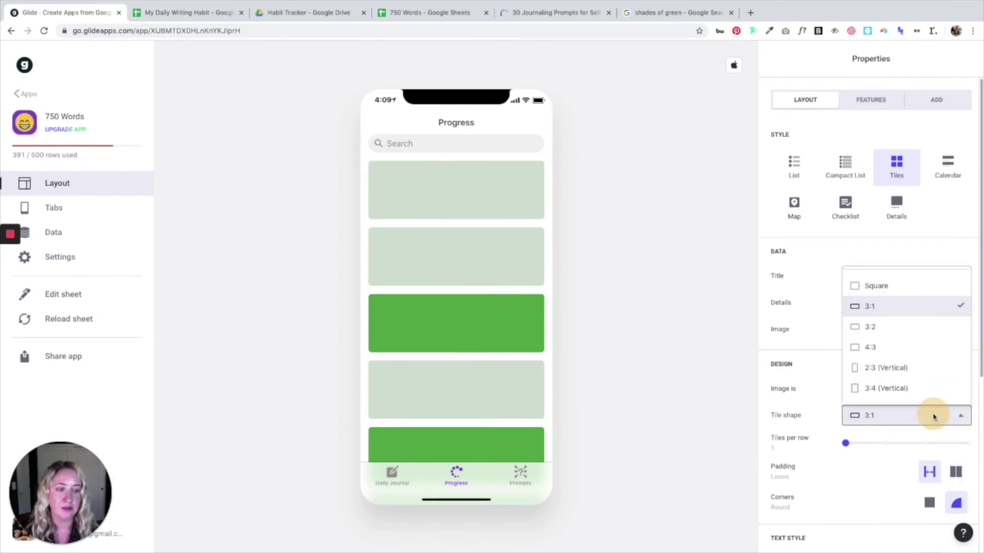
pyautogui.click(885, 347)
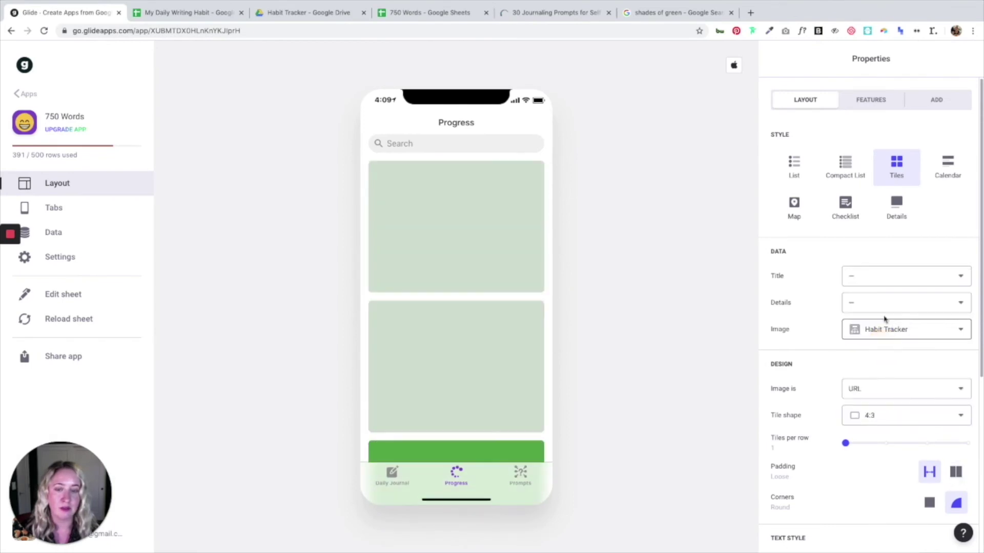
# Step: Set the Progress tiles to 4 per row with tight padding and sharp corners
pyautogui.click(851, 445)
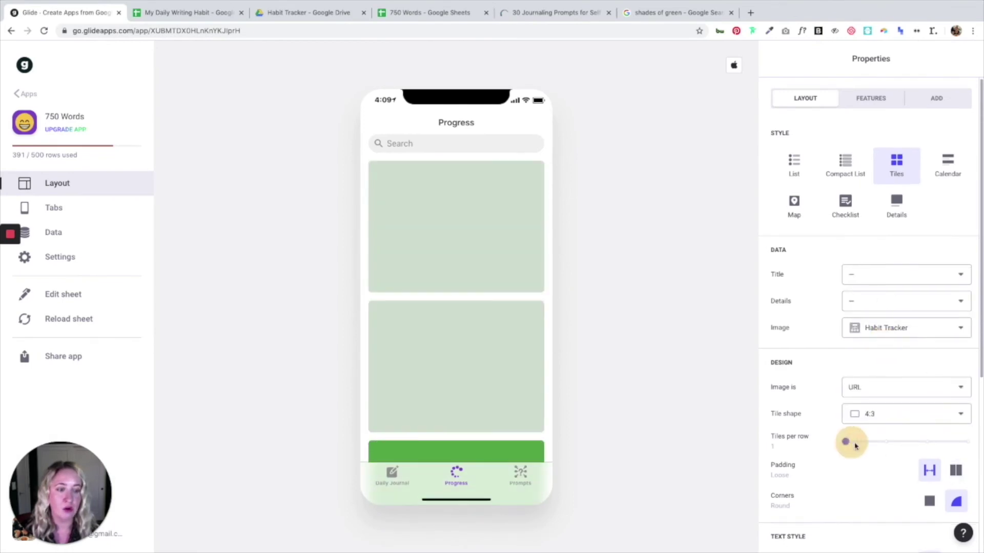
pyautogui.moveTo(855, 446); pyautogui.dragTo(975, 450)
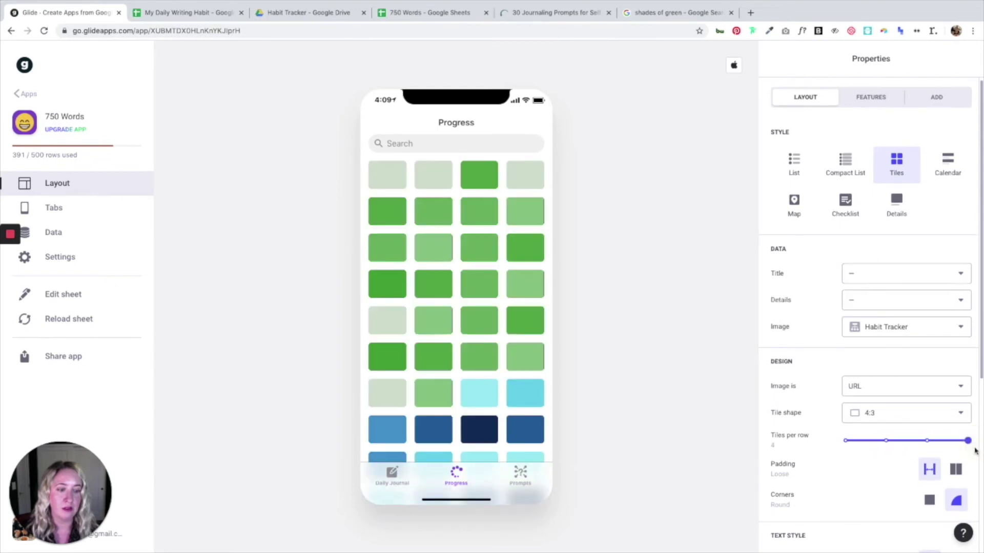
pyautogui.scroll(-2, 943, 451)
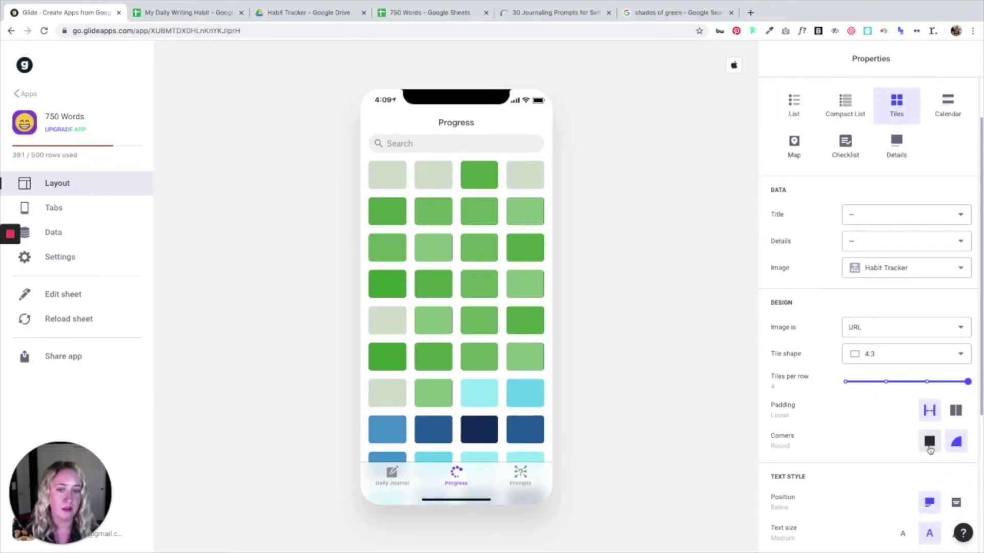
pyautogui.click(956, 411)
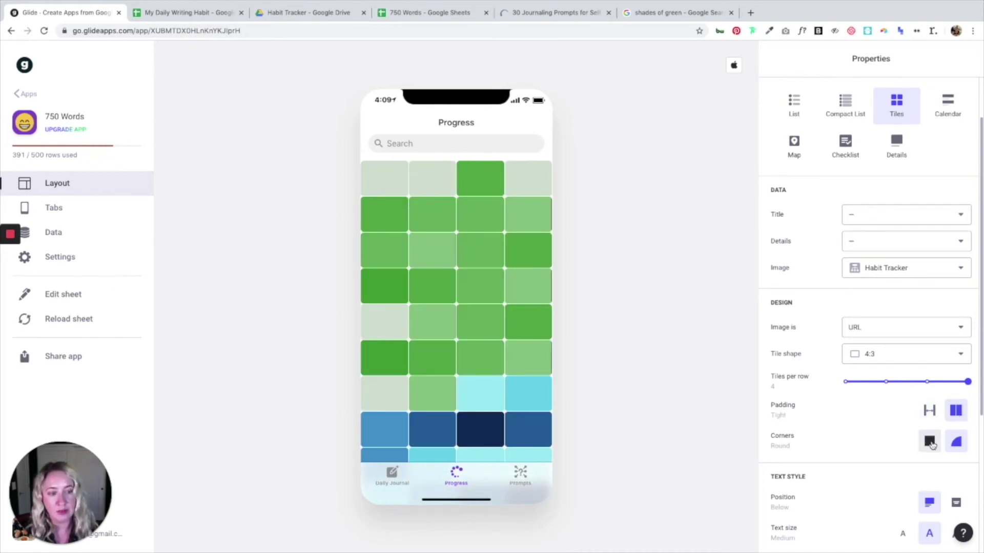
pyautogui.click(930, 442)
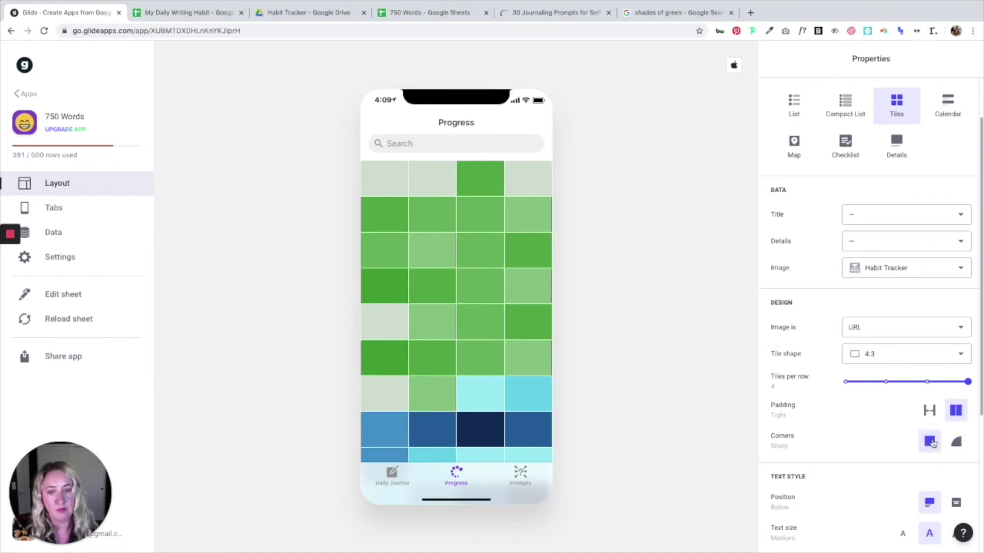
pyautogui.scroll(2, 874, 424)
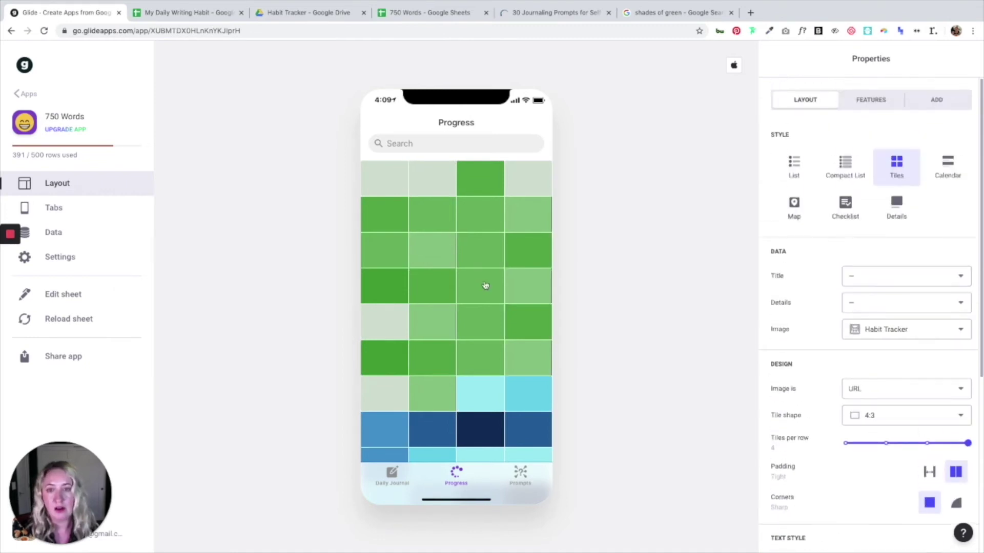
# Step: Look through the coloured tile grid in the Progress preview and open the first tile's entry screen
pyautogui.scroll(-5, 486, 285)
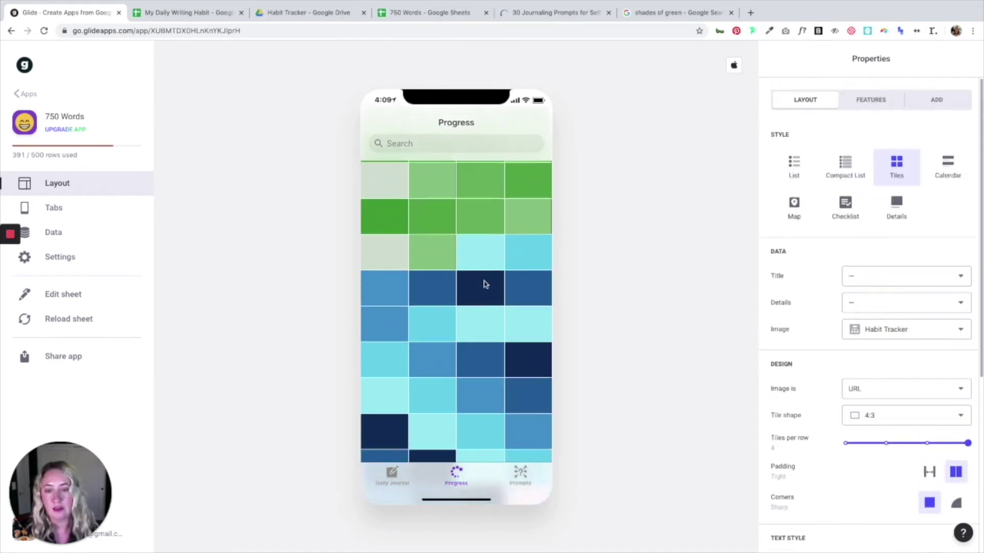
pyautogui.scroll(-3, 485, 285)
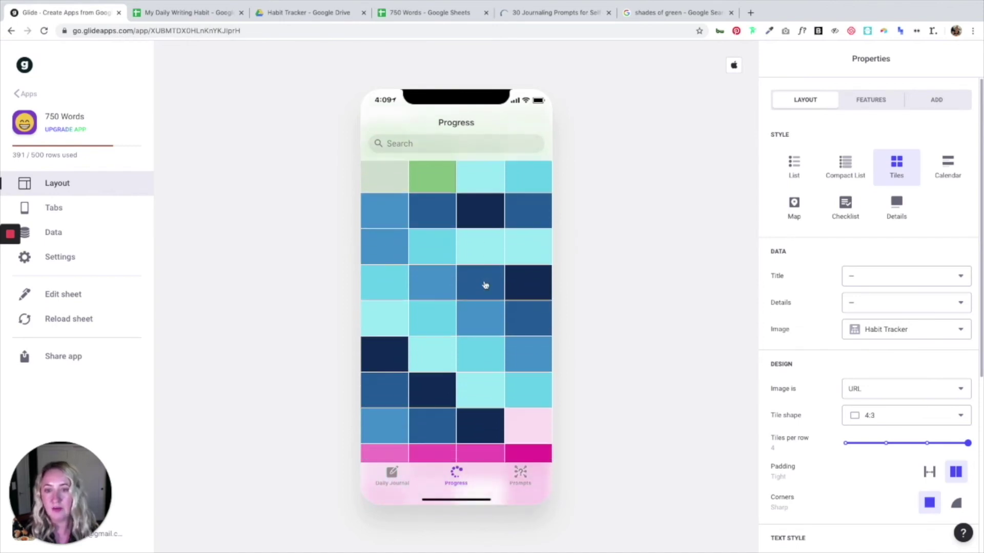
pyautogui.scroll(3, 484, 285)
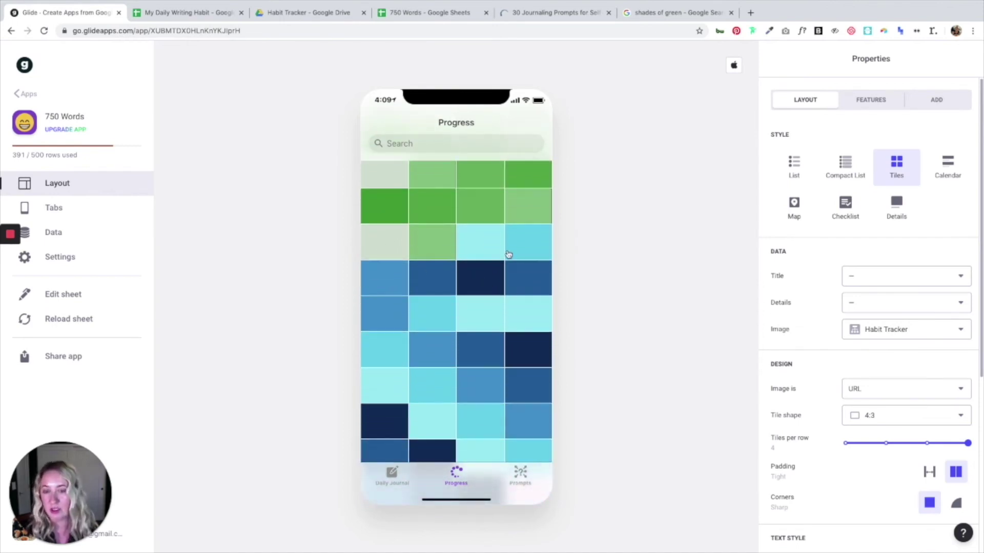
pyautogui.scroll(-6, 514, 286)
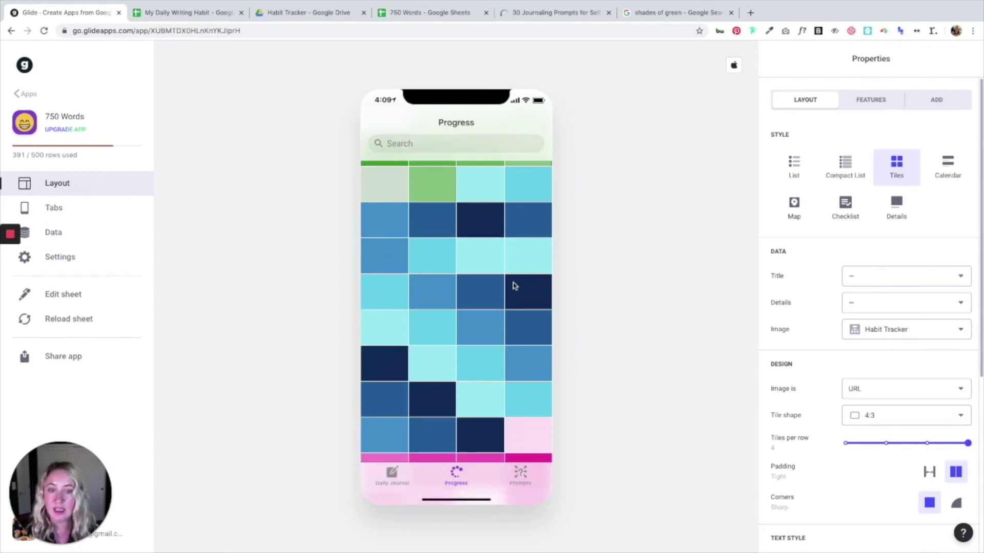
pyautogui.scroll(10, 514, 287)
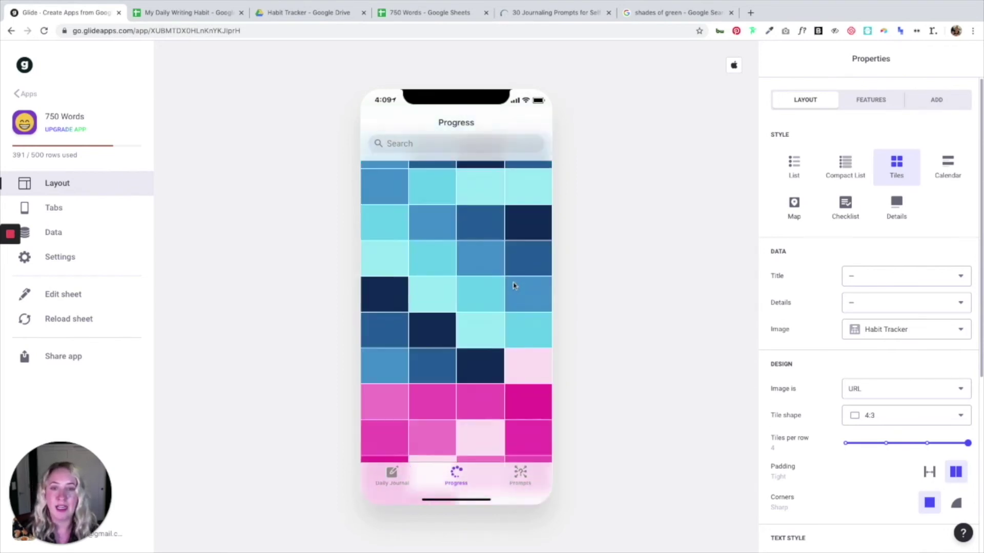
pyautogui.scroll(3, 515, 286)
pyautogui.scroll(-6, 514, 286)
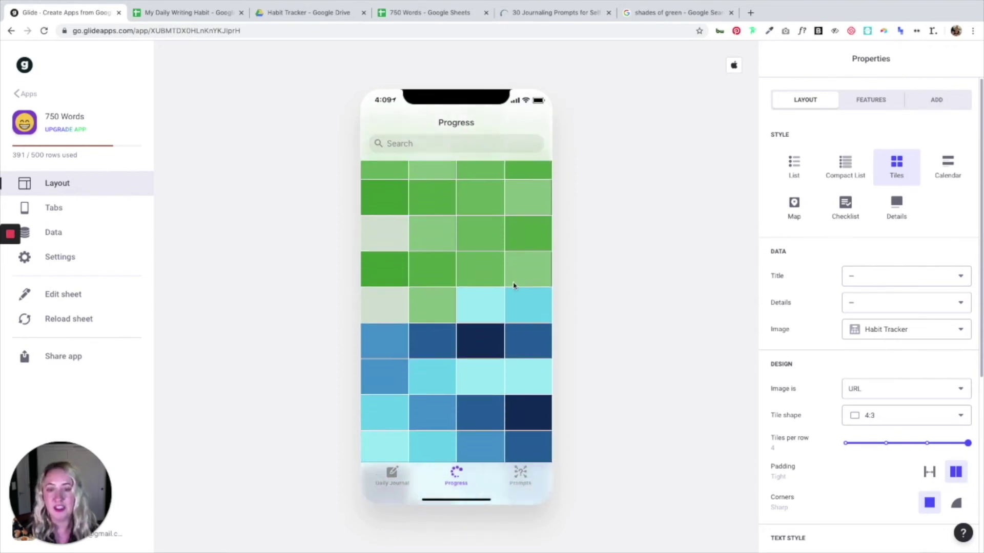
pyautogui.scroll(5, 514, 287)
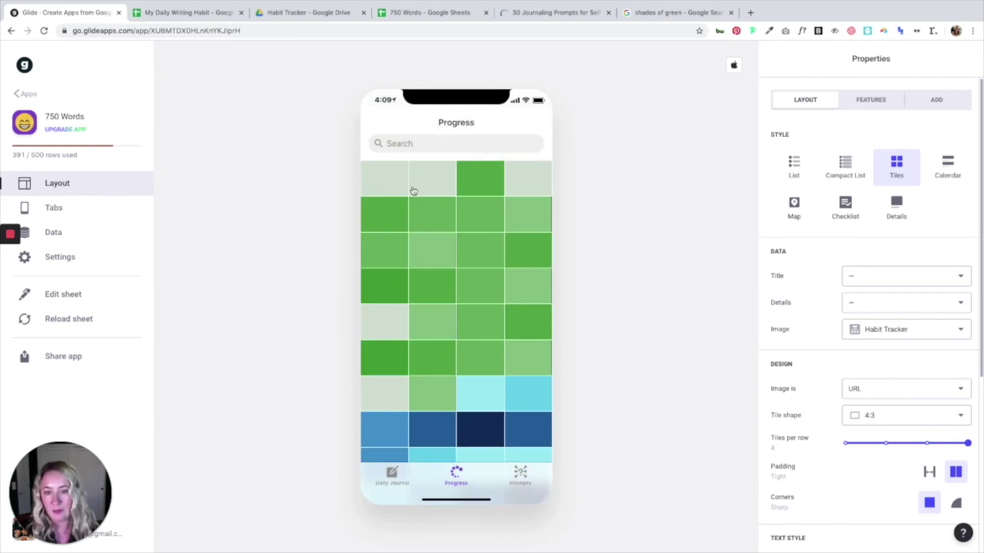
pyautogui.scroll(-5, 484, 297)
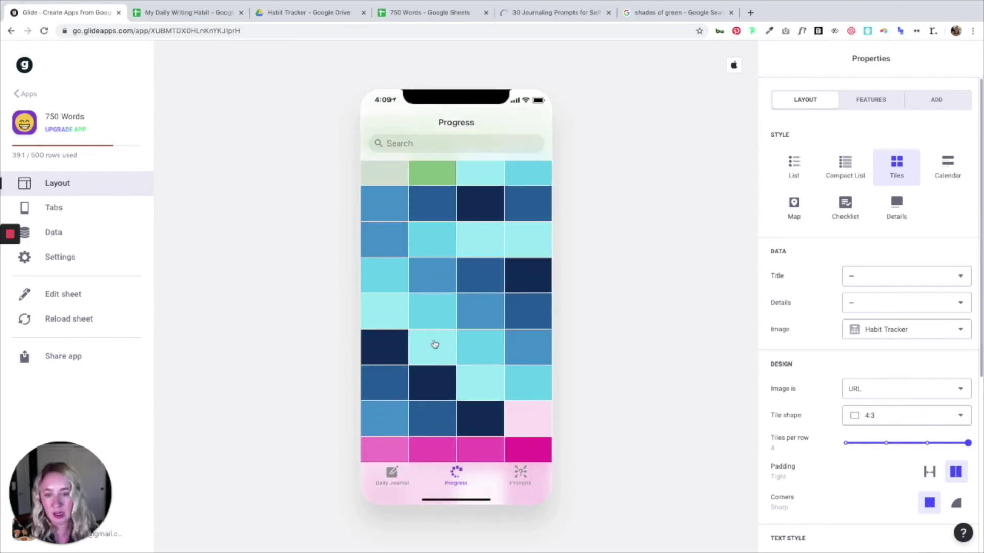
pyautogui.scroll(-7, 435, 344)
pyautogui.scroll(4, 435, 344)
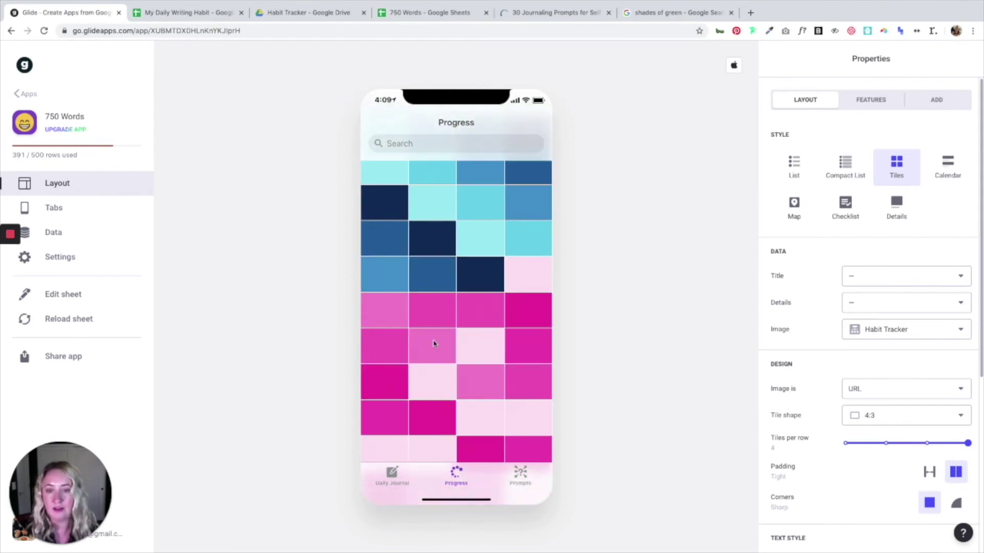
pyautogui.scroll(5, 434, 345)
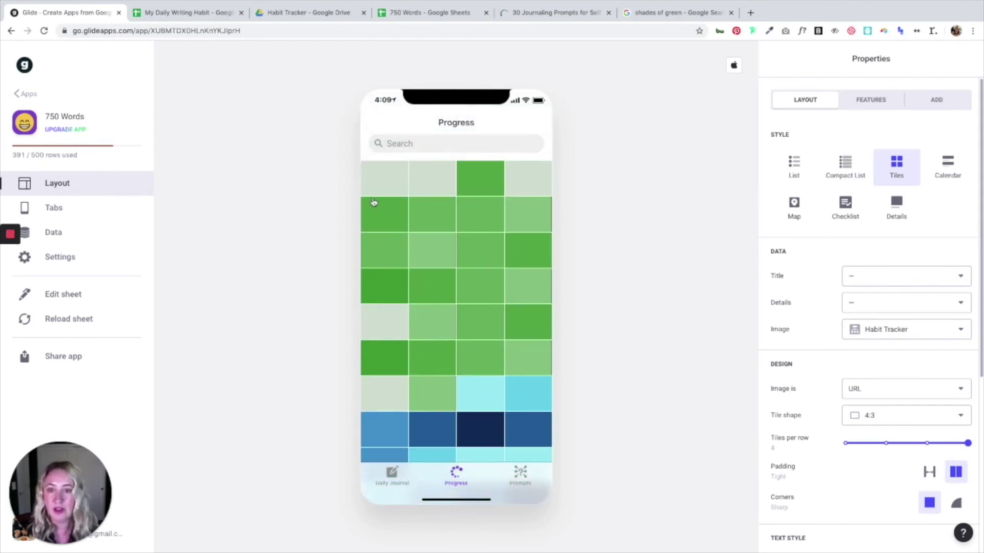
pyautogui.click(388, 177)
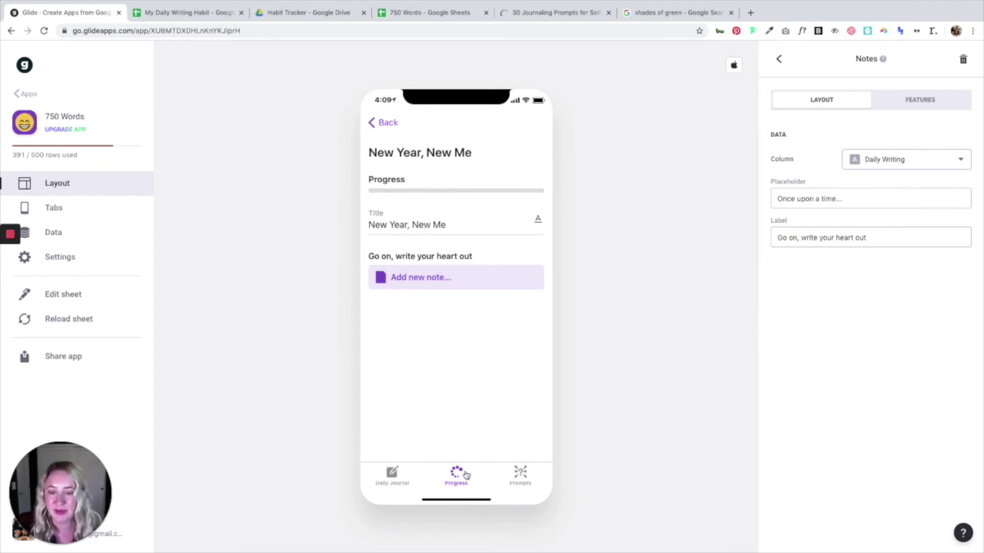
# Step: Turn off showing the title when no image is available for the Prompts list, and preview the first prompt's detail screen
pyautogui.click(520, 479)
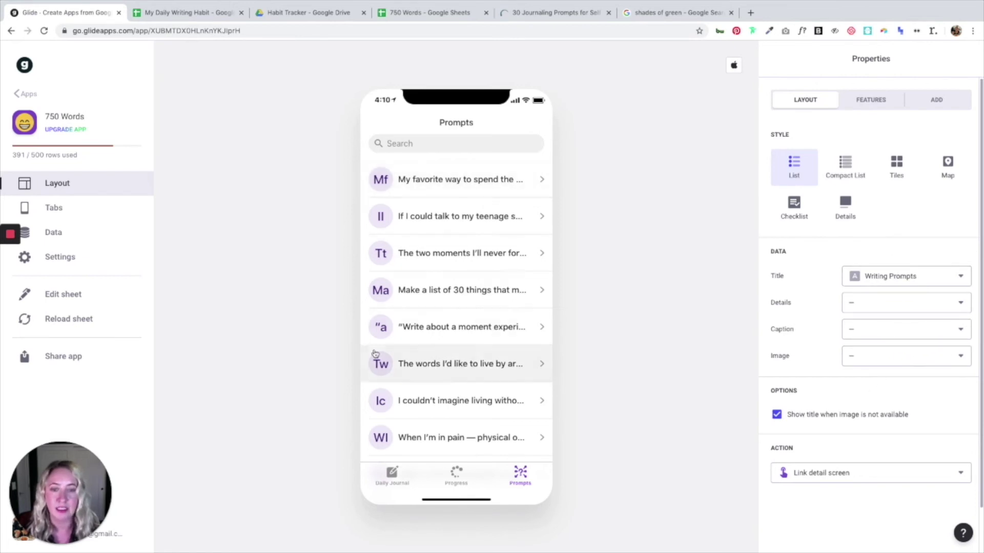
pyautogui.click(777, 416)
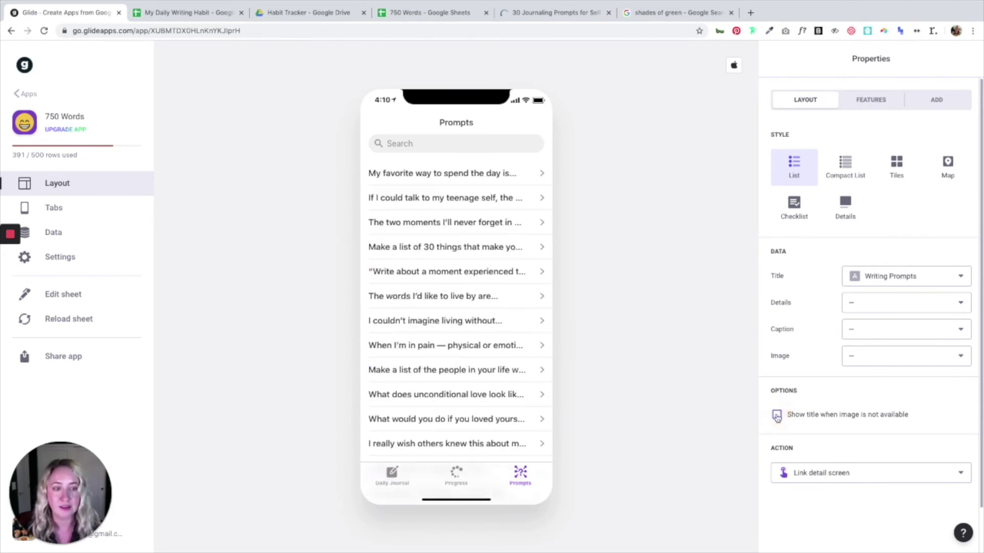
pyautogui.click(540, 177)
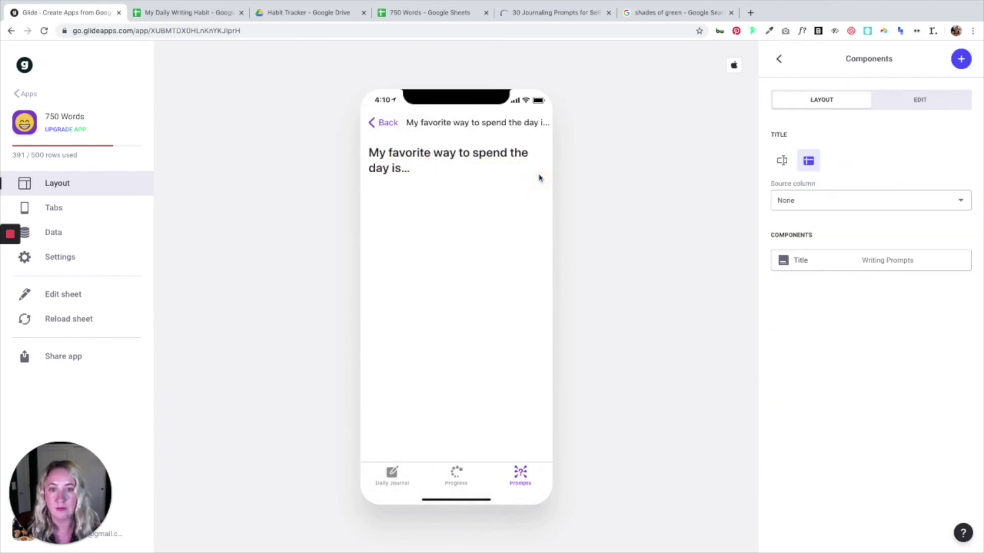
pyautogui.click(376, 124)
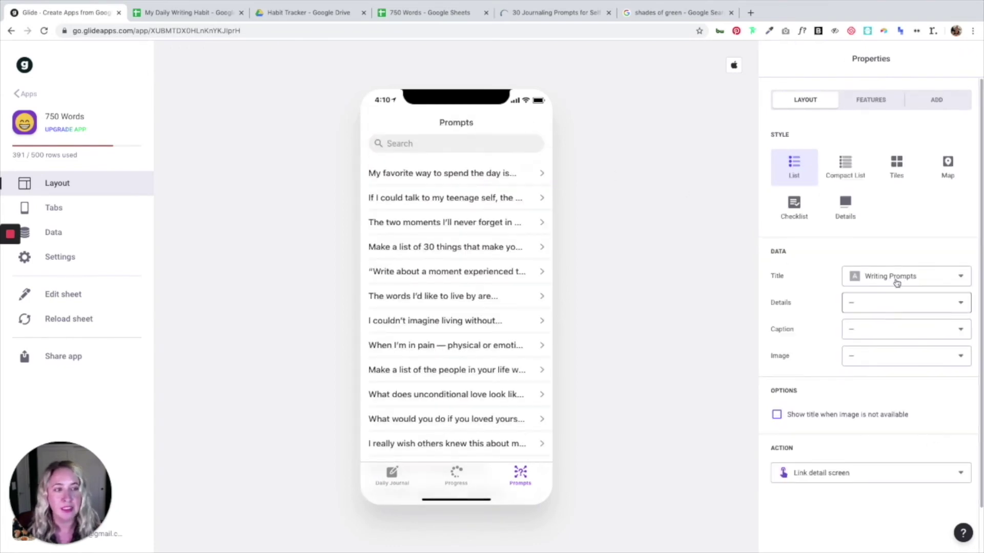
# Step: Allow users to add items to the Prompts list and return to the list
pyautogui.click(935, 108)
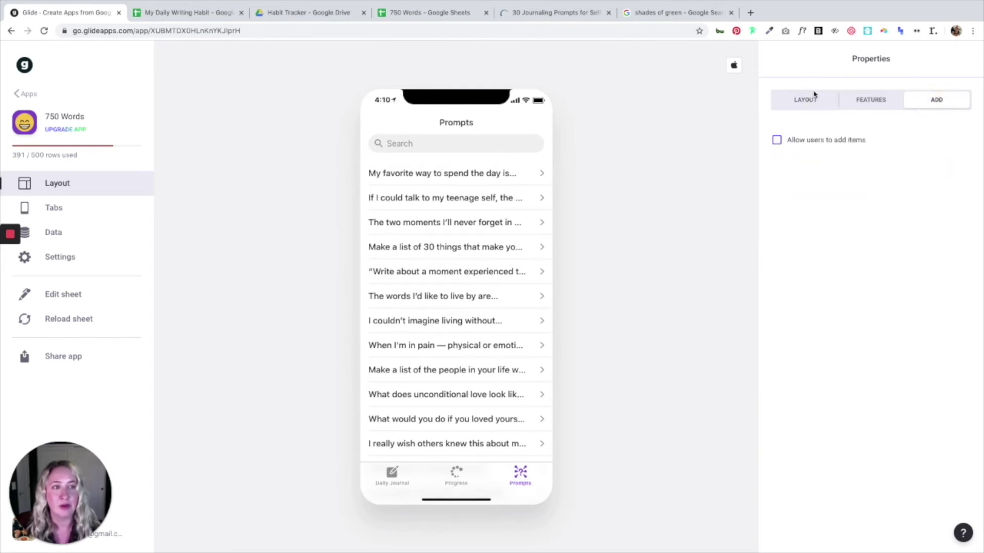
pyautogui.click(777, 142)
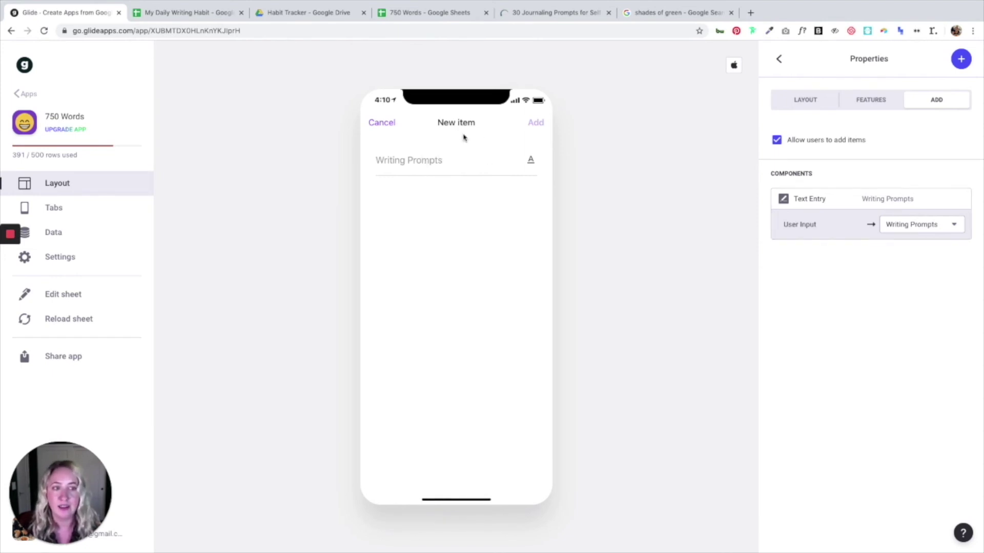
pyautogui.click(779, 60)
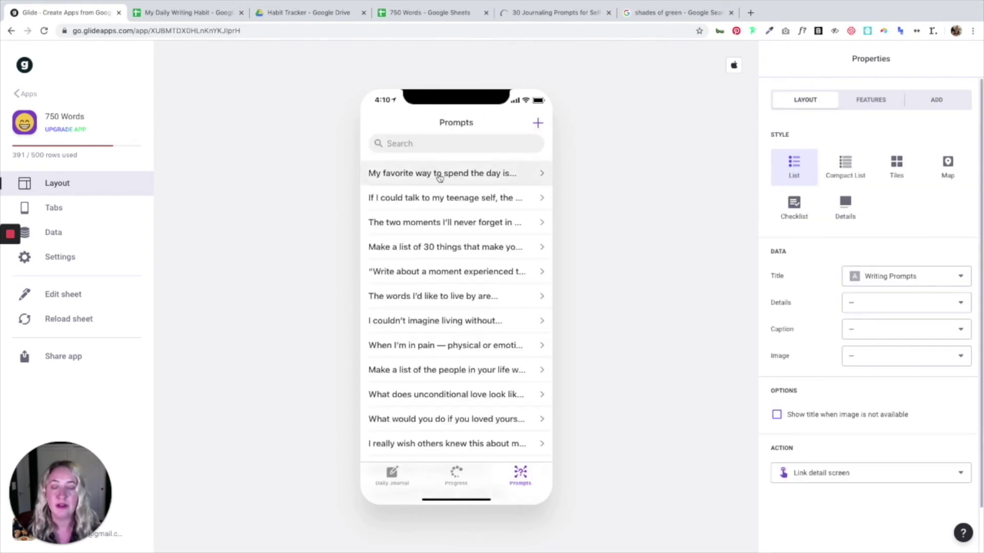
# Step: Add an Inline List component to the first prompt's detail screen
pyautogui.click(543, 178)
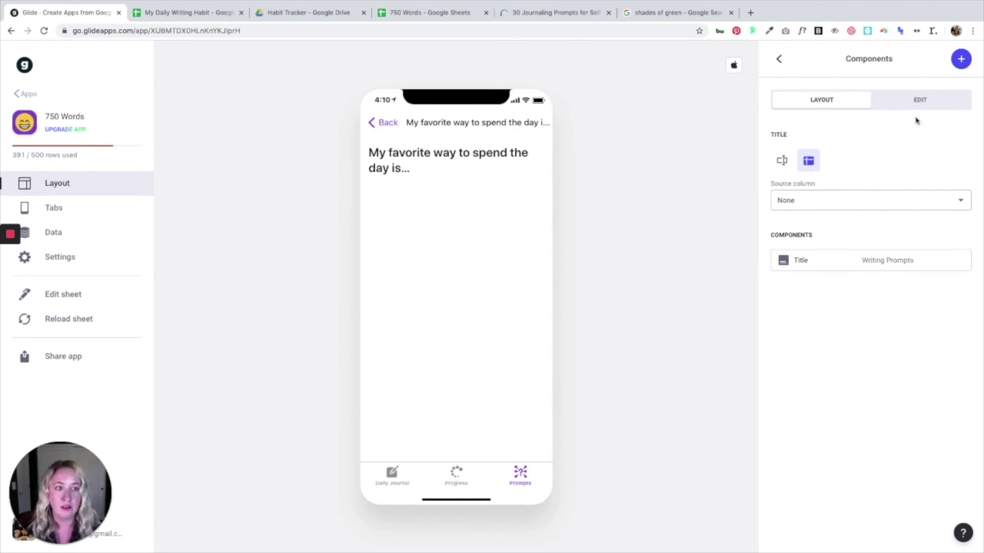
pyautogui.click(962, 59)
pyautogui.scroll(-2, 839, 392)
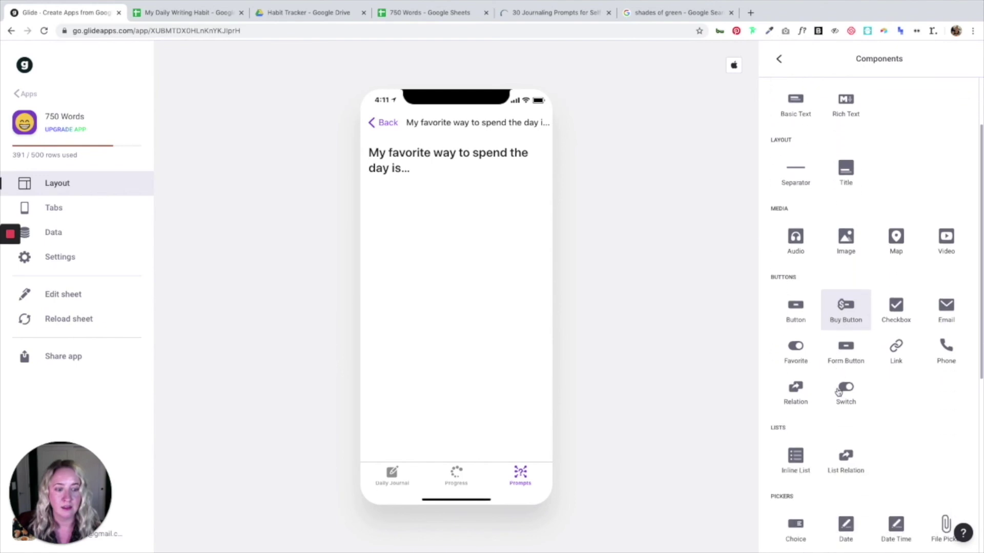
pyautogui.click(796, 457)
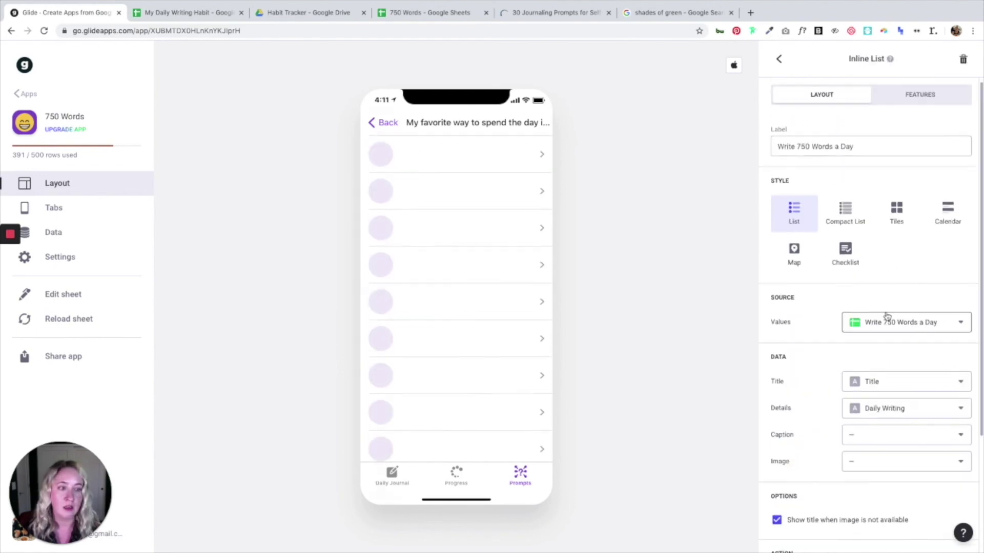
# Step: Set the inline list's title to the Date column, clear its details, and use Habit Tracker as its image
pyautogui.click(922, 388)
pyautogui.click(898, 233)
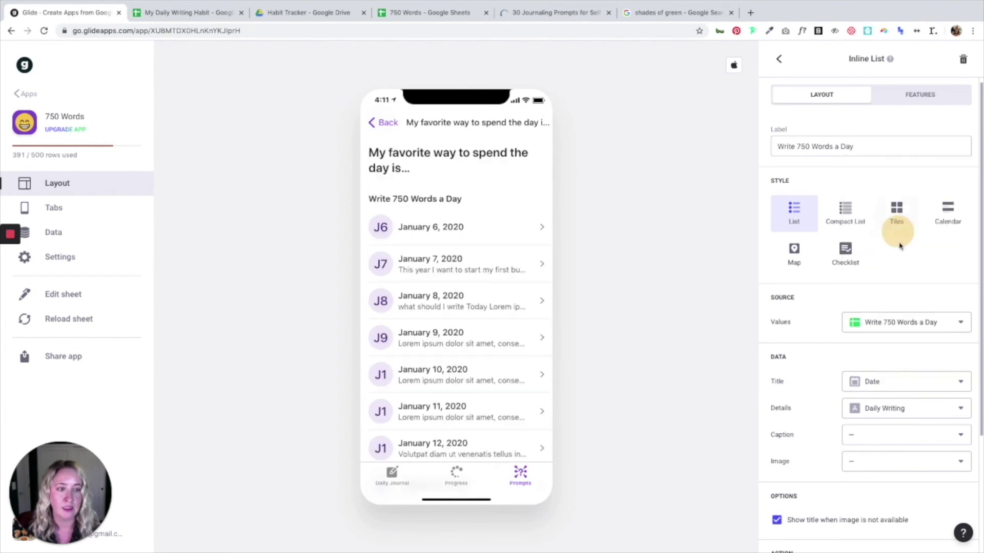
pyautogui.click(929, 413)
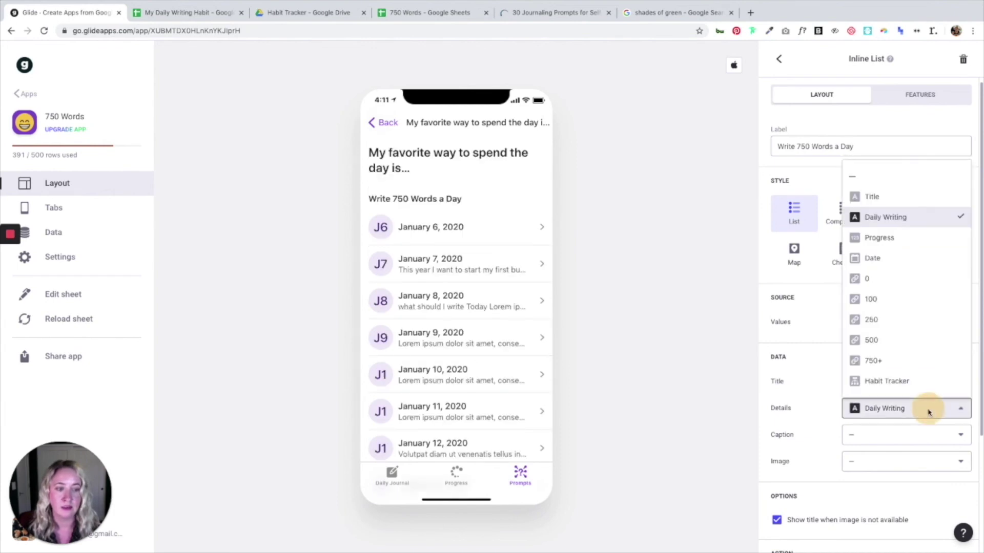
pyautogui.click(864, 181)
pyautogui.click(927, 463)
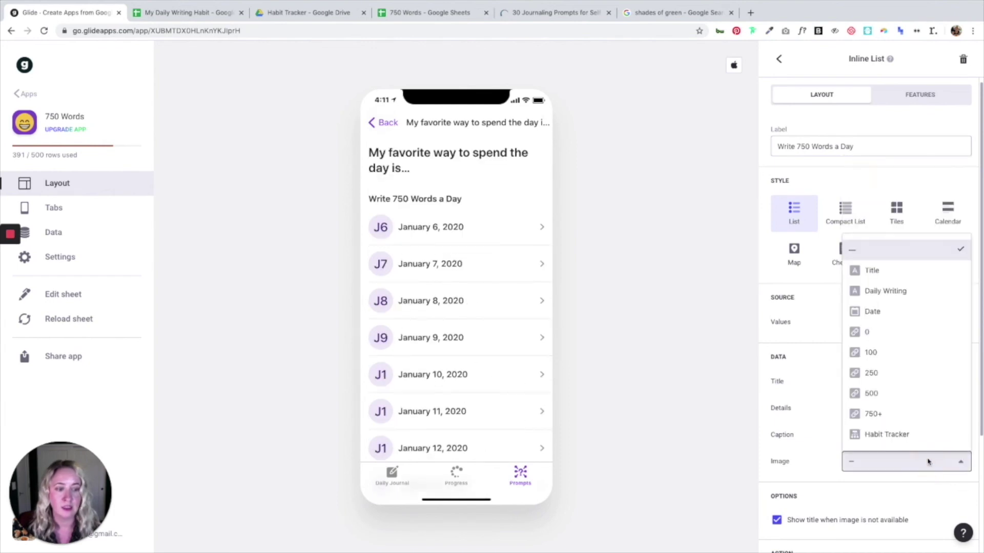
pyautogui.click(912, 437)
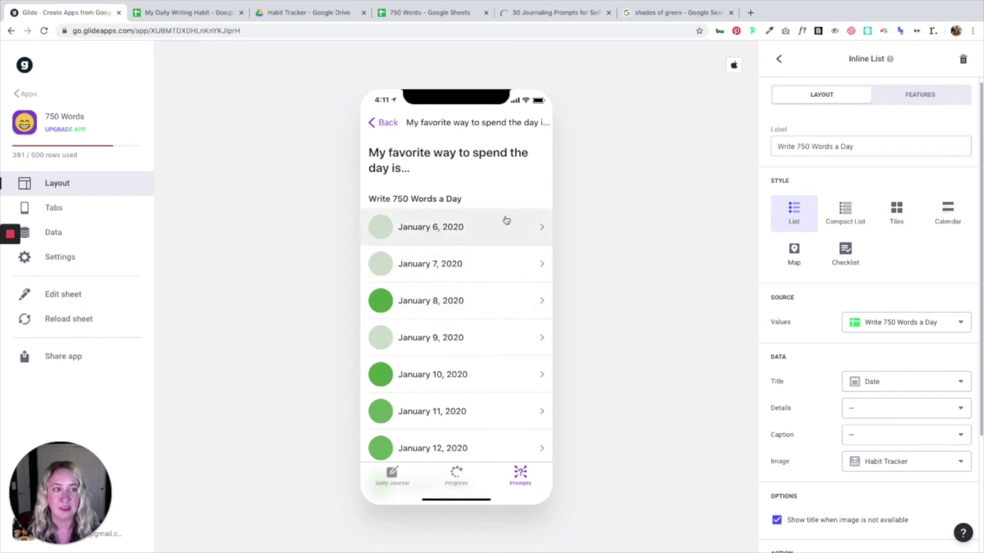
# Step: Filter the prompt screen's inline list to entries whose Date is within today, and return to the screen's components
pyautogui.click(925, 97)
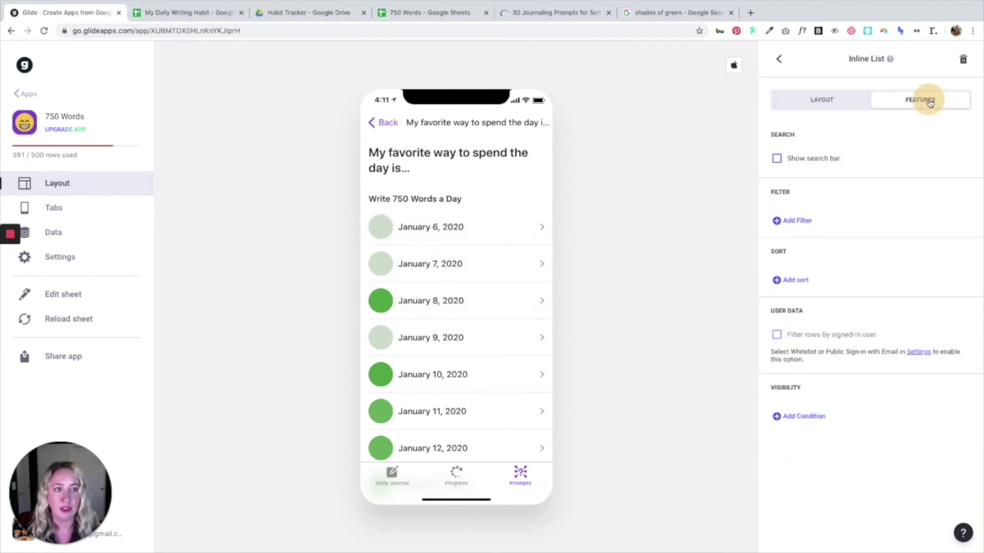
pyautogui.click(803, 221)
pyautogui.click(830, 236)
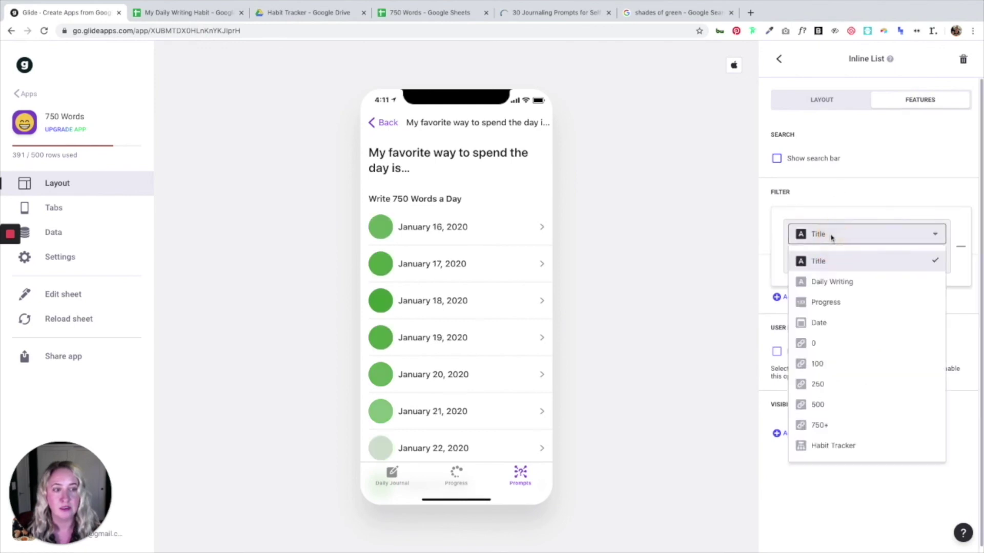
pyautogui.click(864, 329)
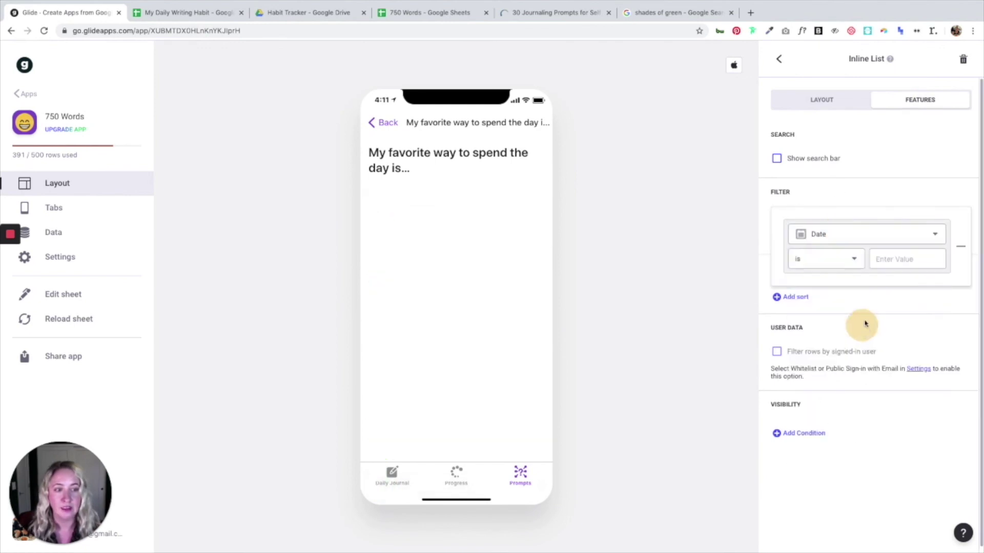
pyautogui.click(852, 262)
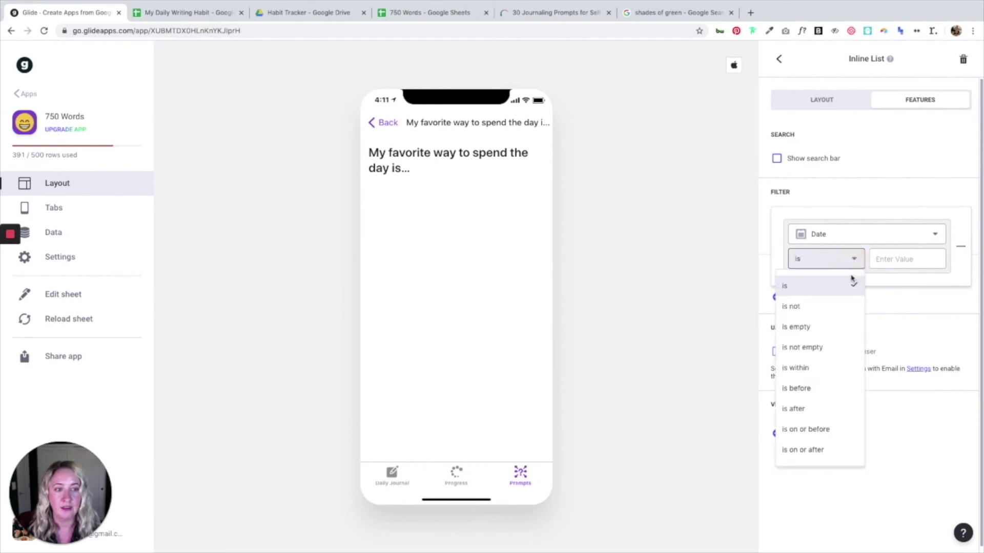
pyautogui.click(827, 368)
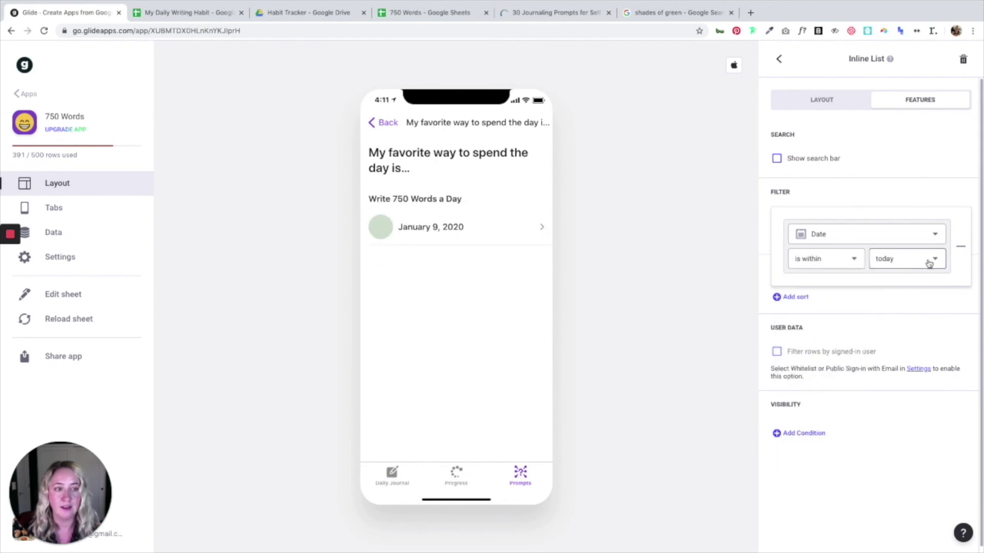
pyautogui.click(923, 469)
pyautogui.click(780, 60)
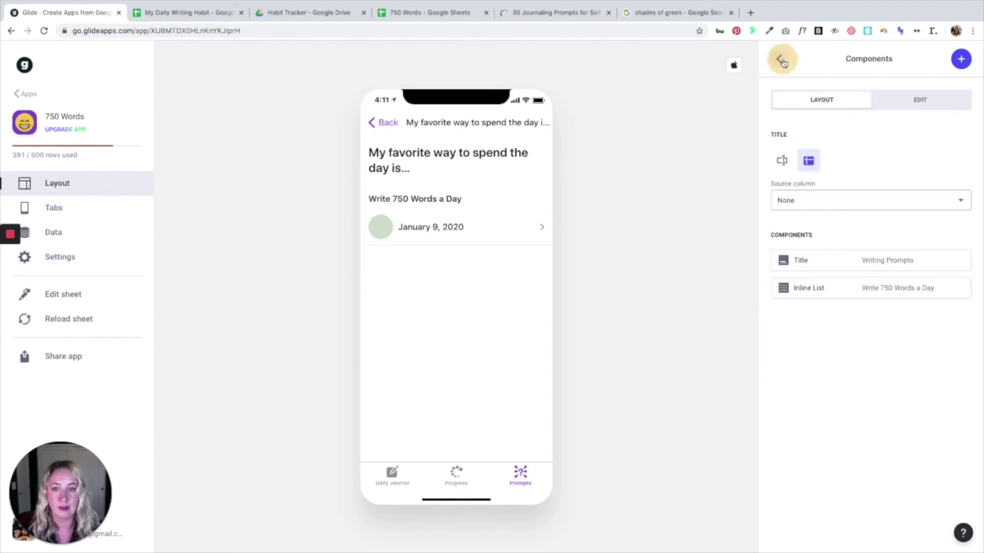
# Step: Clear the inline list's label on the prompt detail screen and return to the components
pyautogui.click(407, 198)
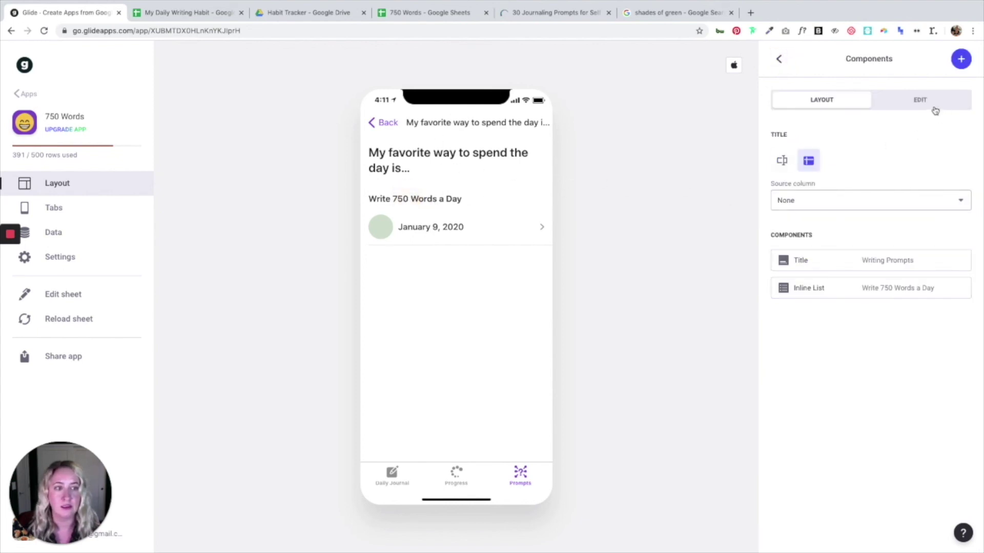
pyautogui.click(873, 293)
pyautogui.moveTo(882, 153); pyautogui.dragTo(746, 154)
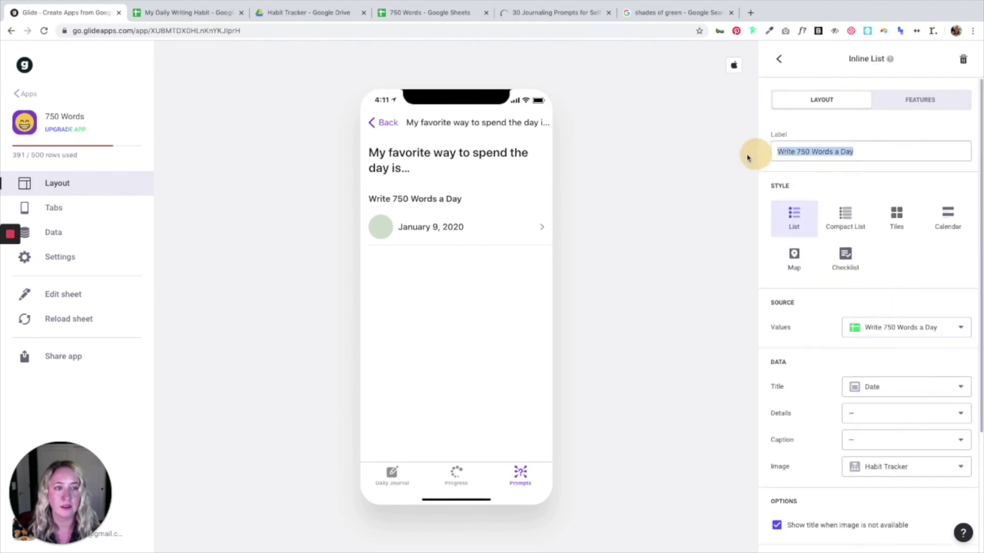
pyautogui.press('BackSpace')
pyautogui.click(482, 260)
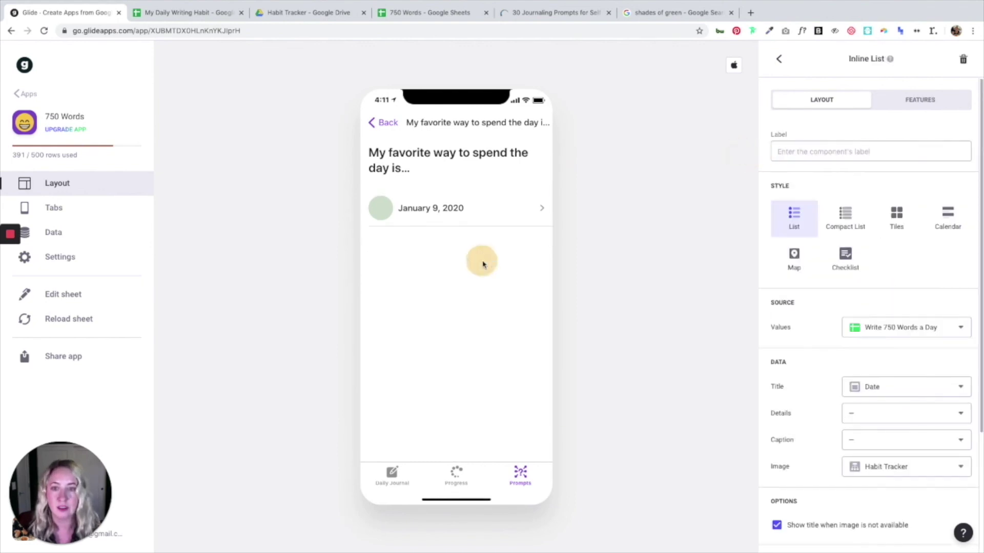
pyautogui.click(779, 61)
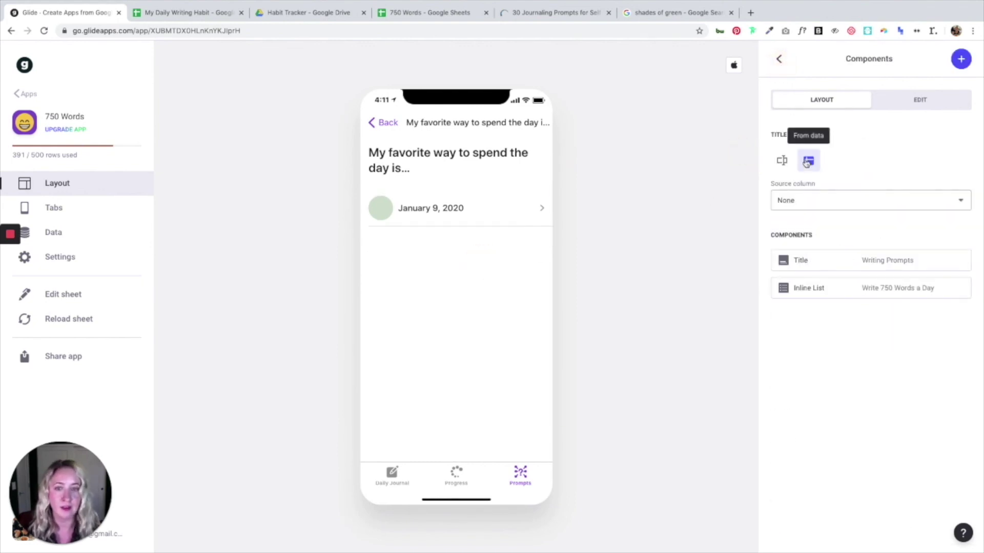
# Step: Preview the prompt "The words I'd like to live by are..." and its linked journal entry, and return to the Prompts list
pyautogui.click(383, 122)
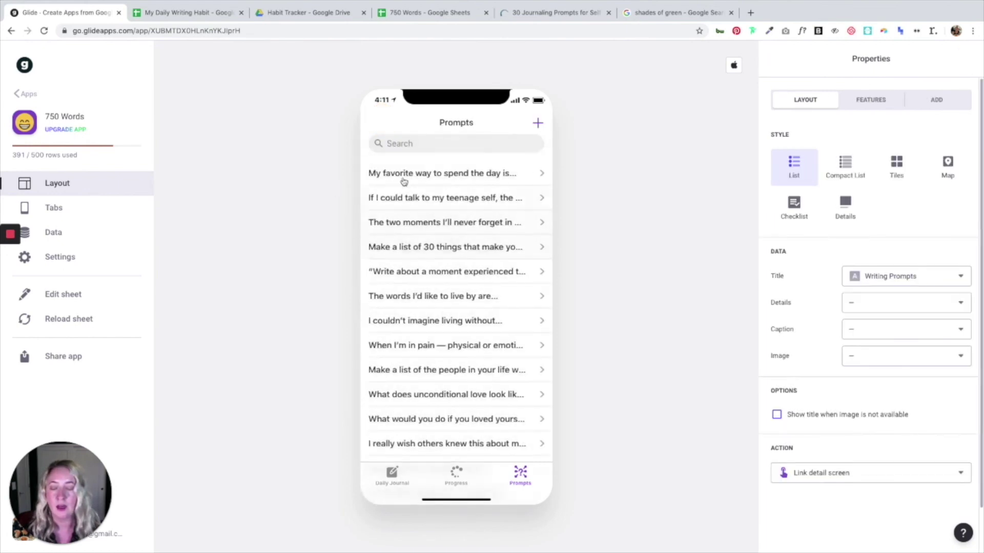
pyautogui.click(467, 296)
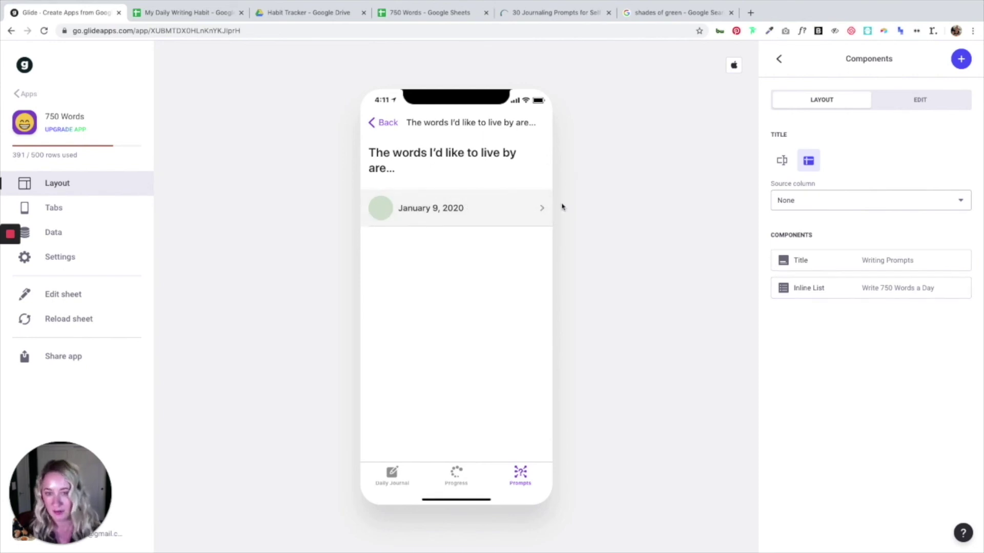
pyautogui.click(542, 212)
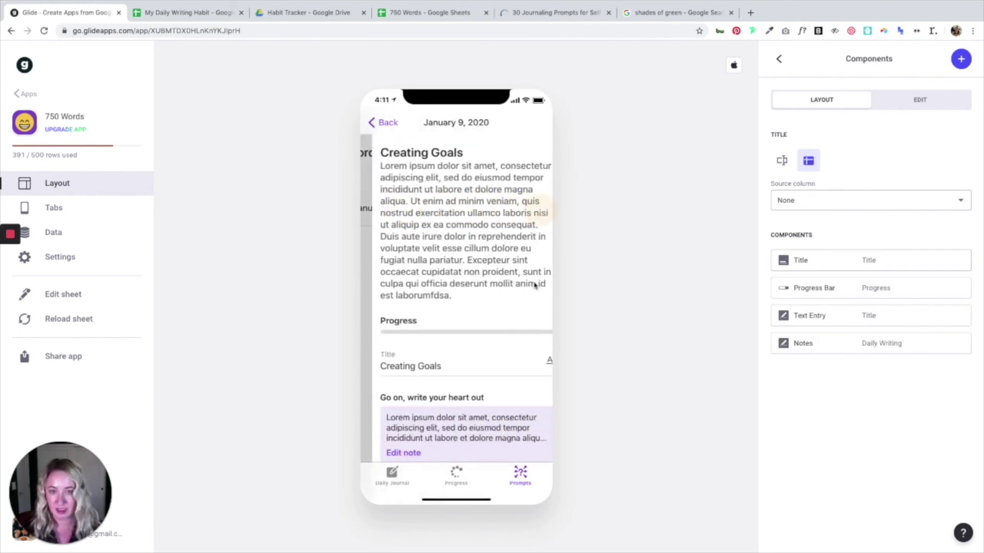
pyautogui.click(395, 132)
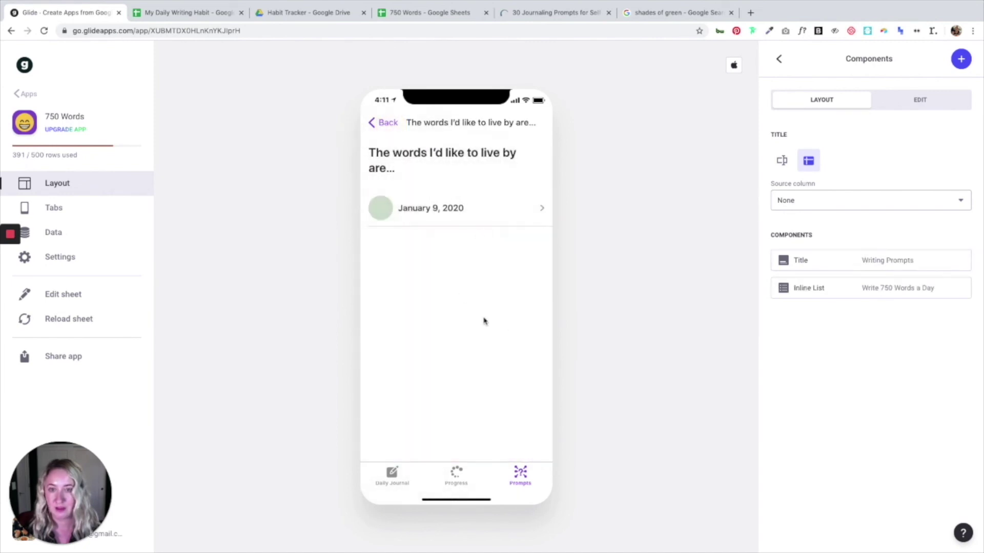
pyautogui.click(388, 125)
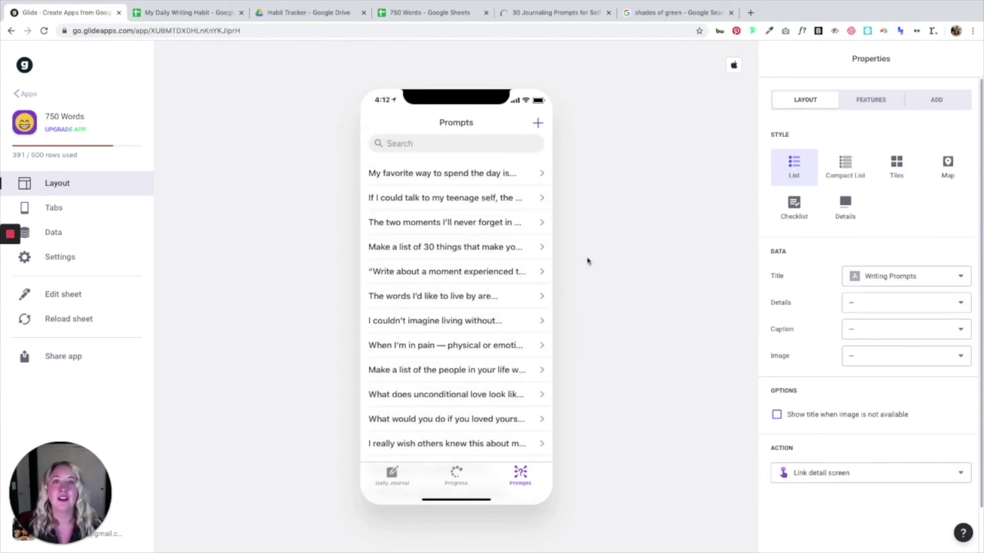